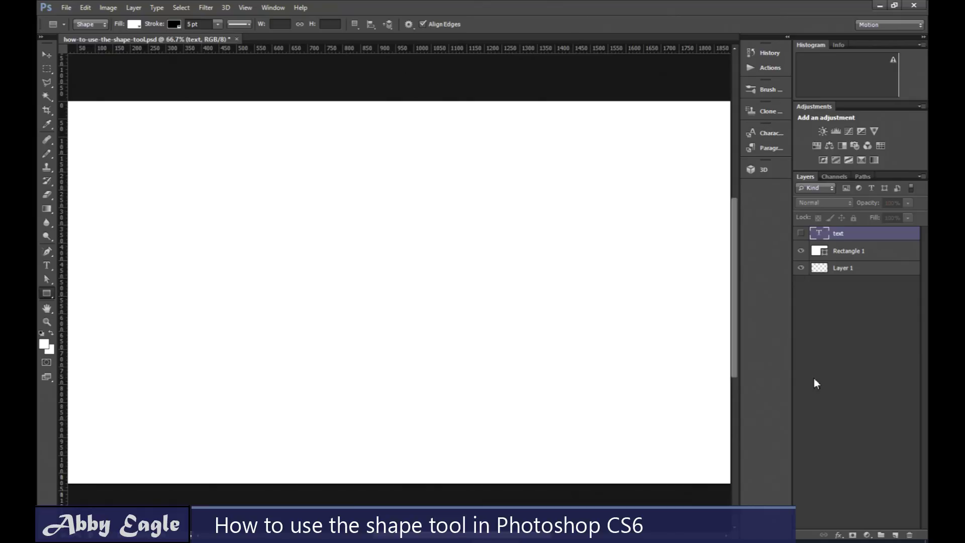
Draw a square near the canvas top-left with the Rectangle Tool.
left_click(44, 292)
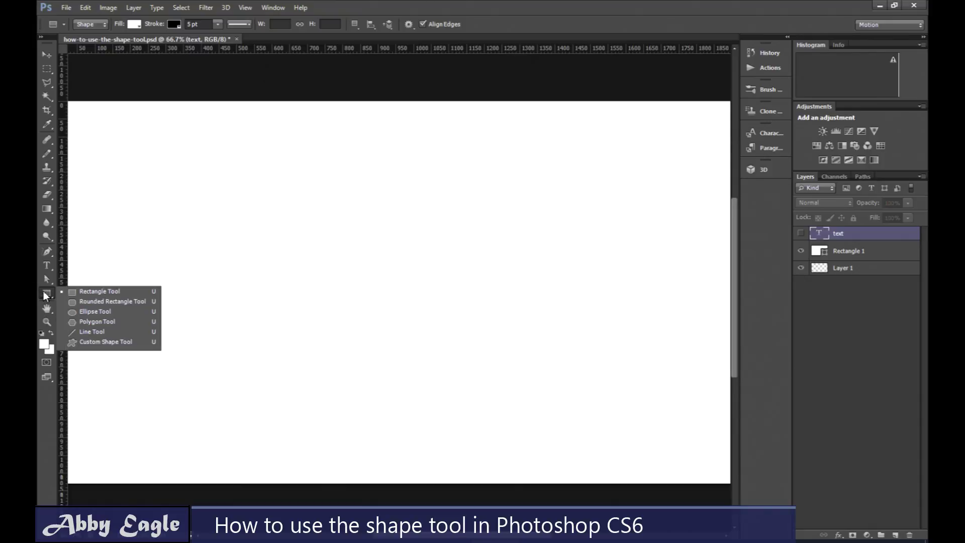
left_click(97, 293)
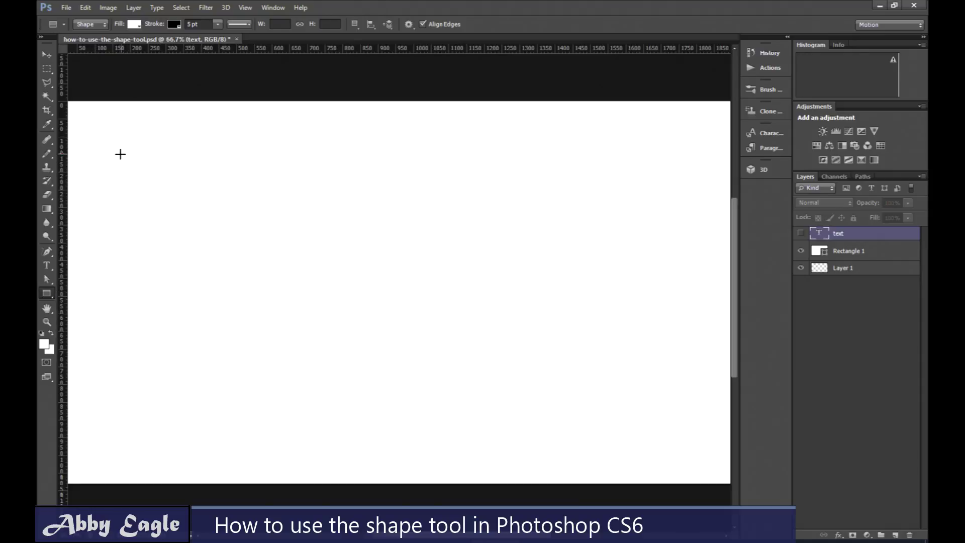
left_click_drag(112, 153, 228, 250)
key("shift")
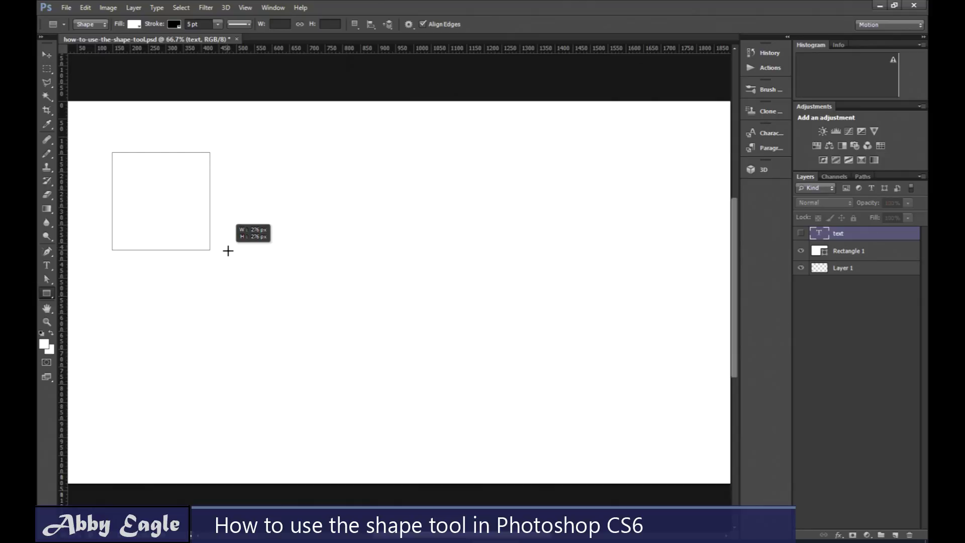
left_click_drag(229, 250, 229, 251)
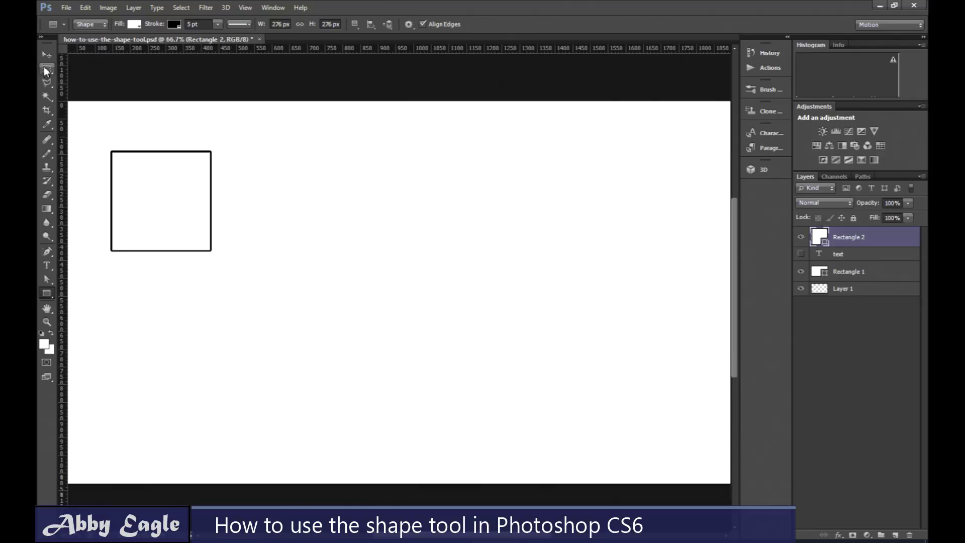
Give the square no fill and a 5 pt black stroke, then deselect its layer.
left_click(134, 24)
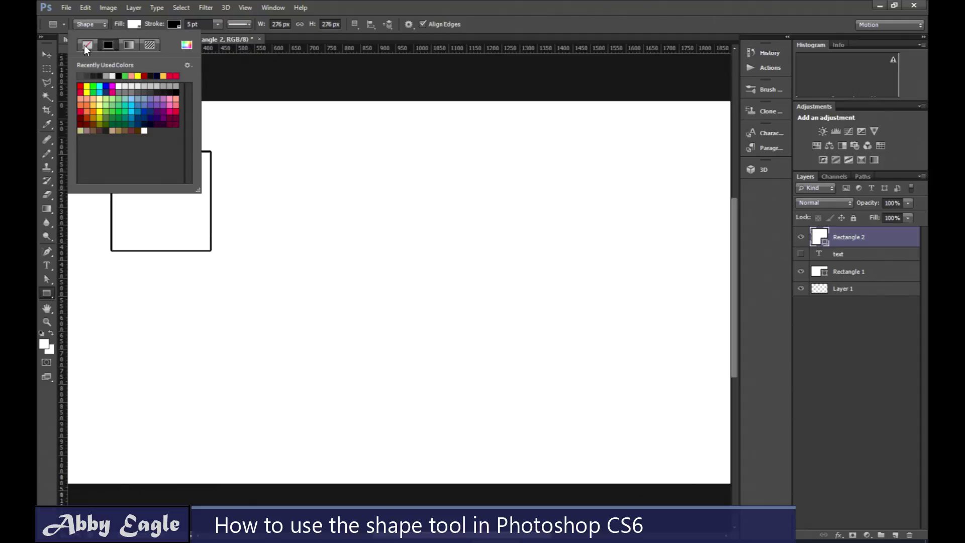
left_click(88, 45)
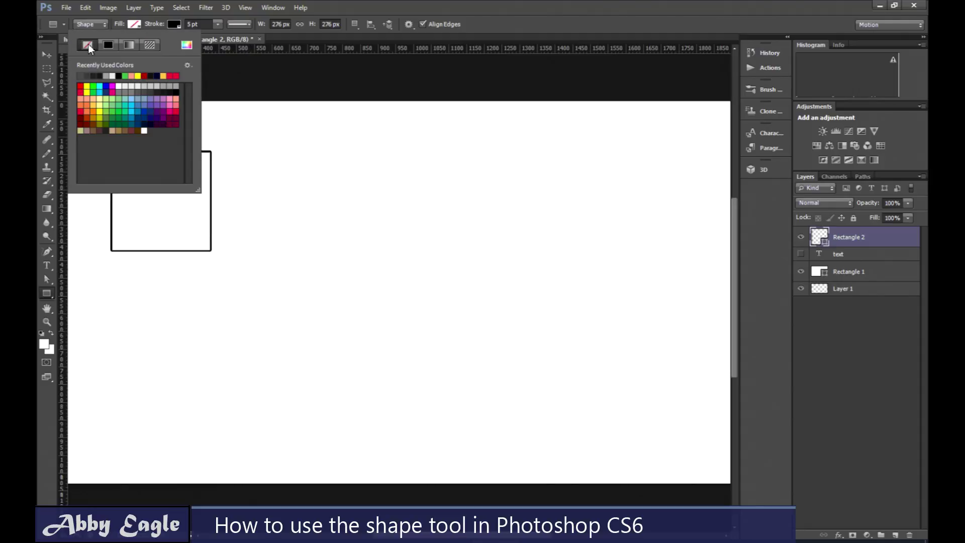
left_click(173, 23)
left_click(173, 23)
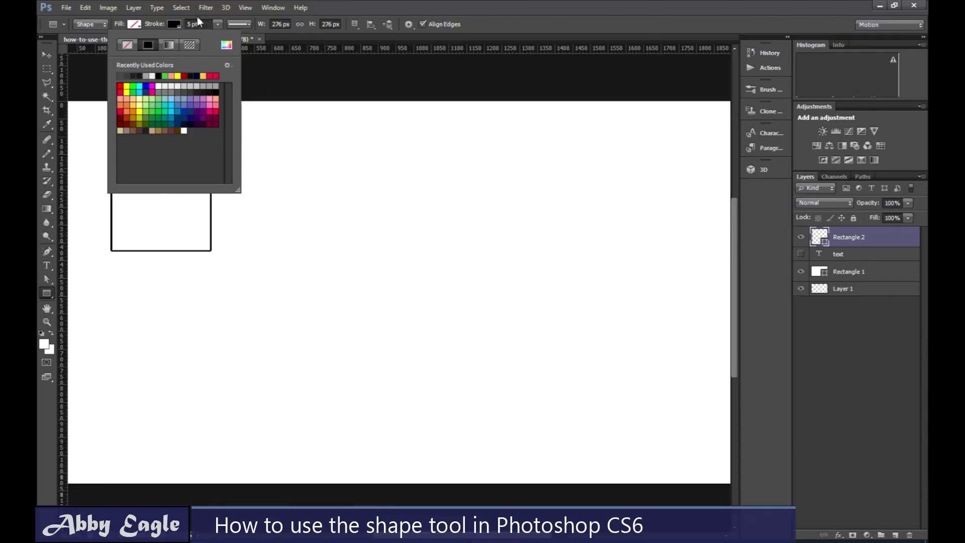
left_click(192, 24)
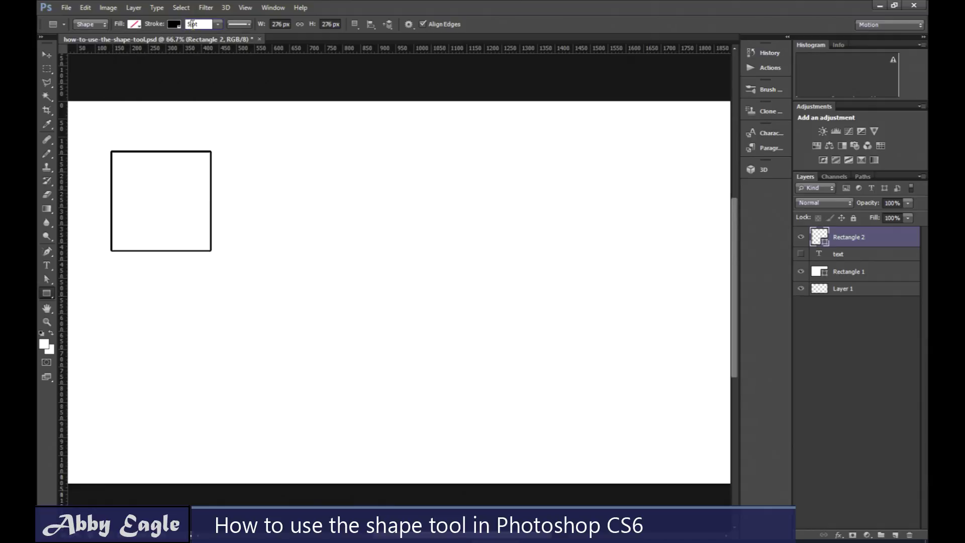
key("Return")
left_click(870, 425)
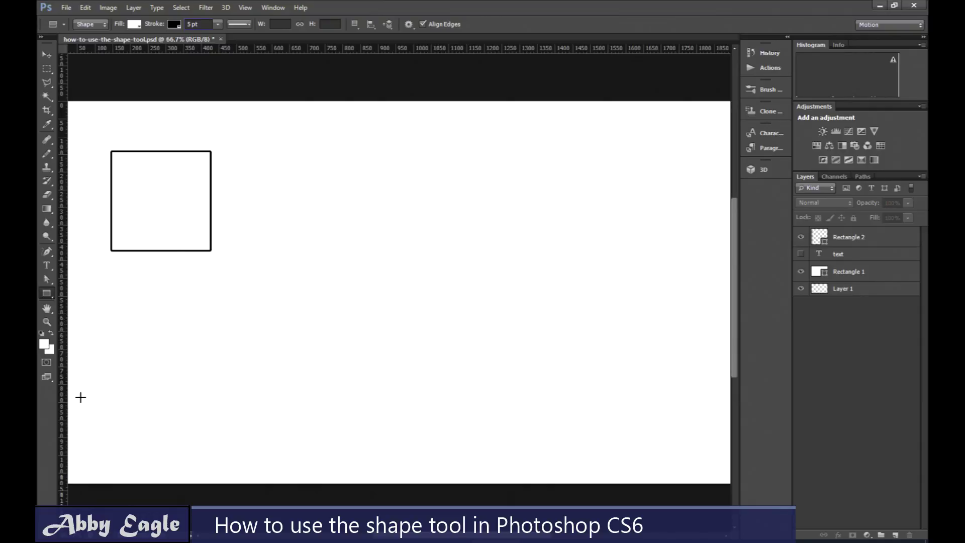
Draw a second square right of the first and nudge it slightly up and left.
right_click(47, 293)
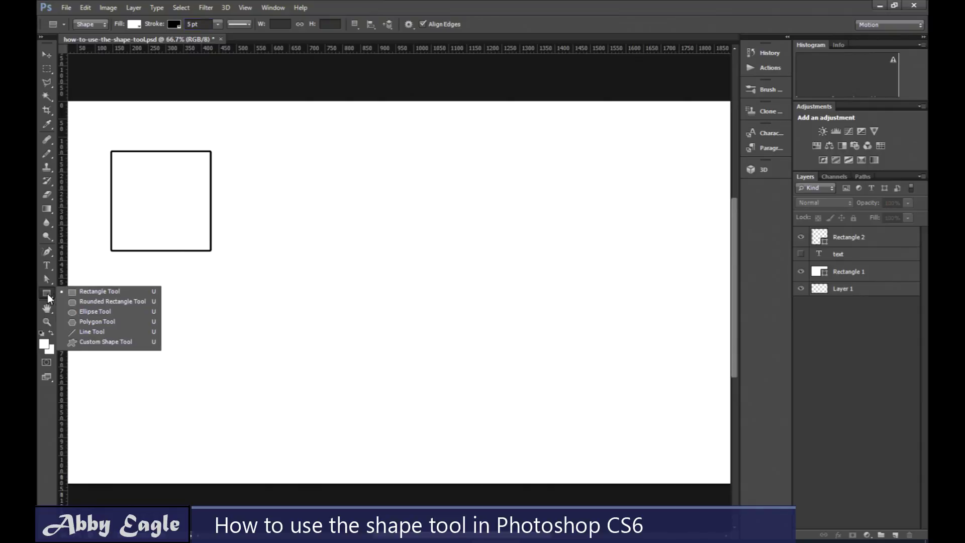
left_click(77, 293)
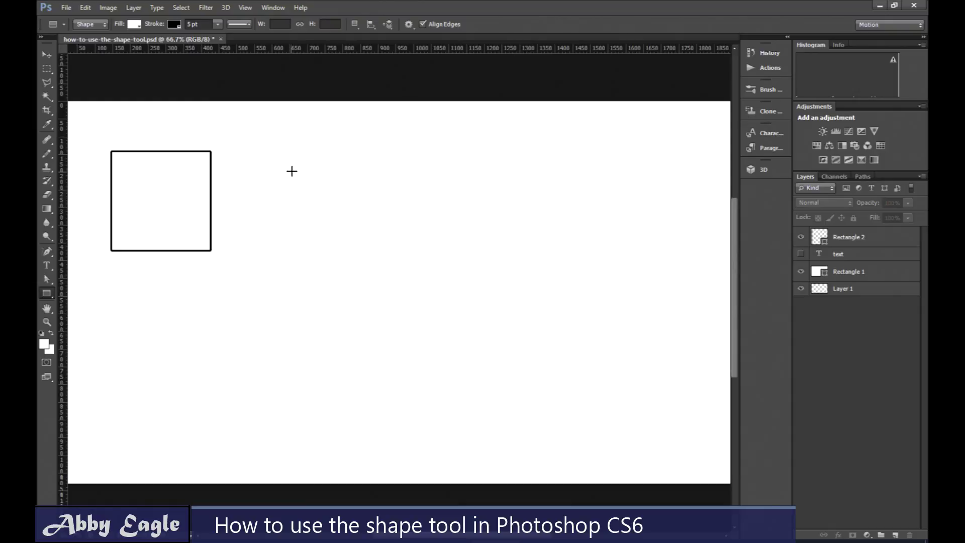
left_click_drag(255, 156, 382, 256)
key("shift")
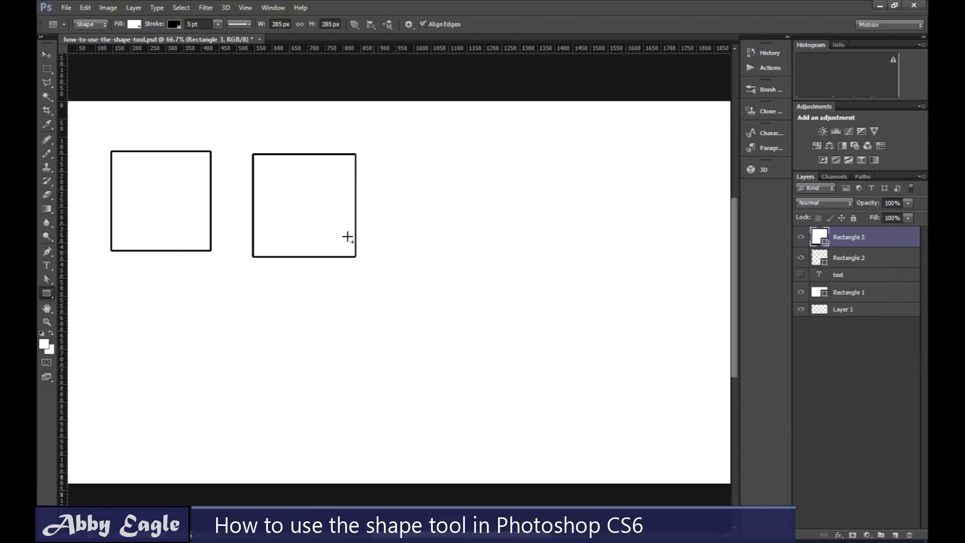
left_click(47, 55)
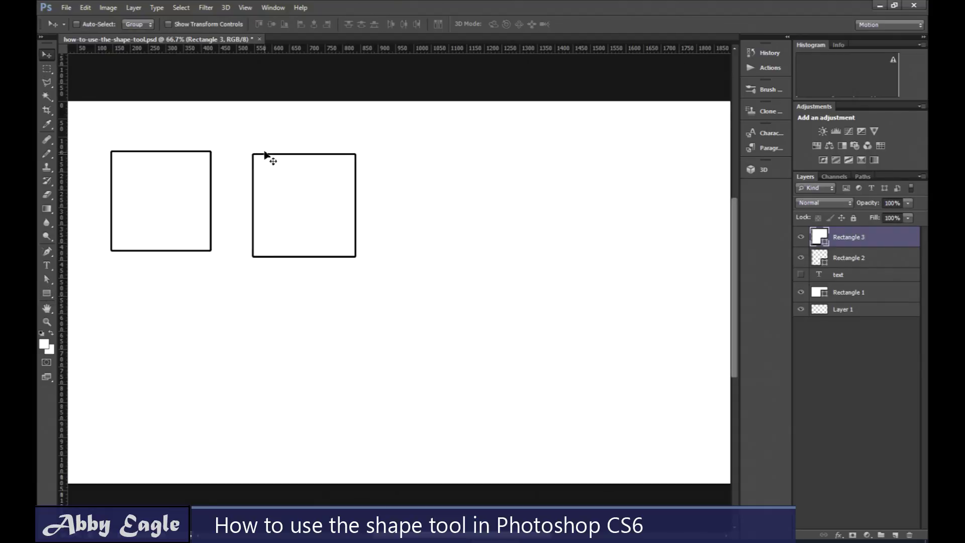
left_click_drag(265, 152, 252, 148)
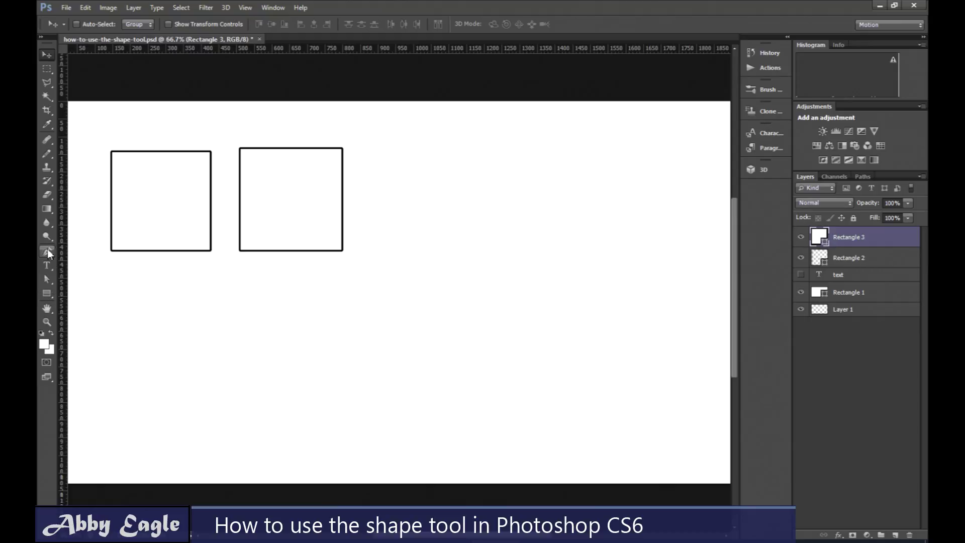
Delete the second square's top-right anchor point to turn it into a right triangle.
left_click(47, 249)
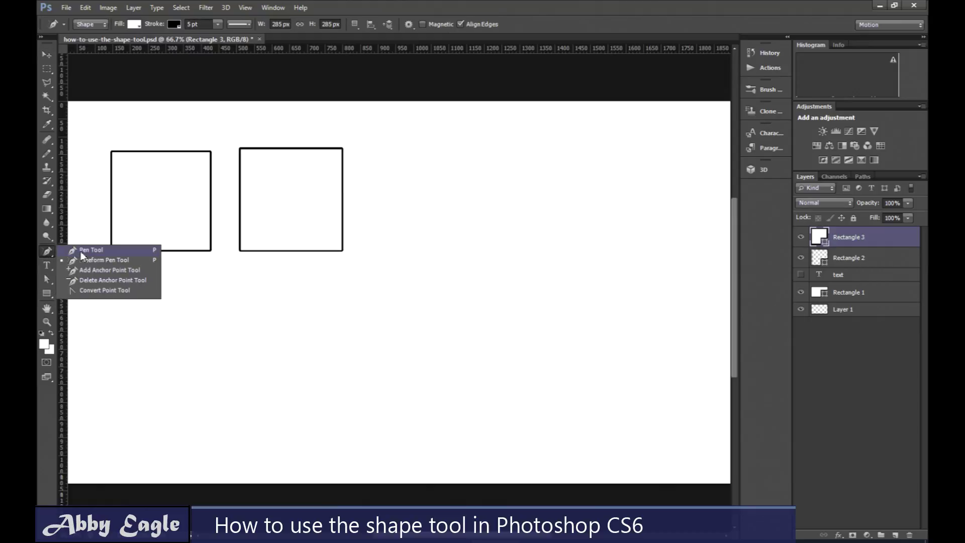
left_click(81, 250)
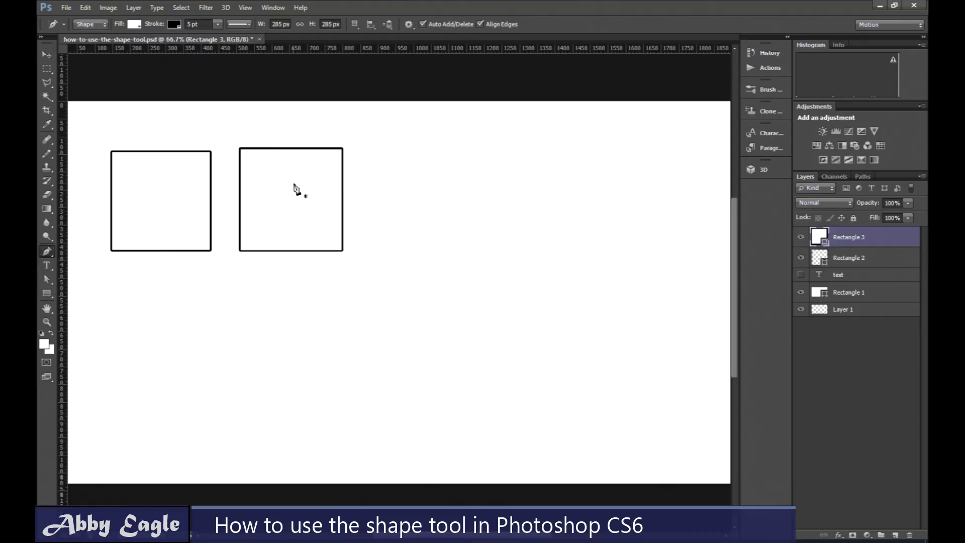
left_click(343, 150)
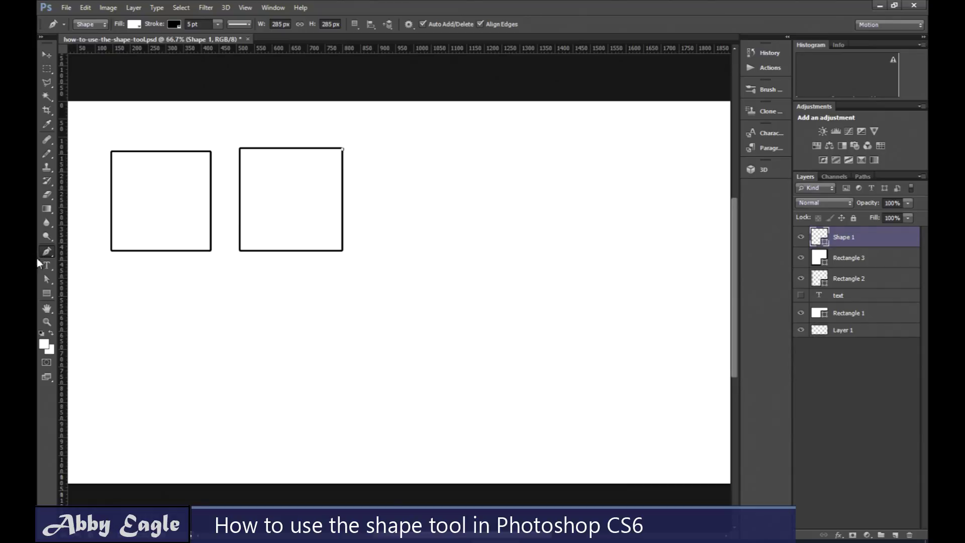
left_click(49, 253)
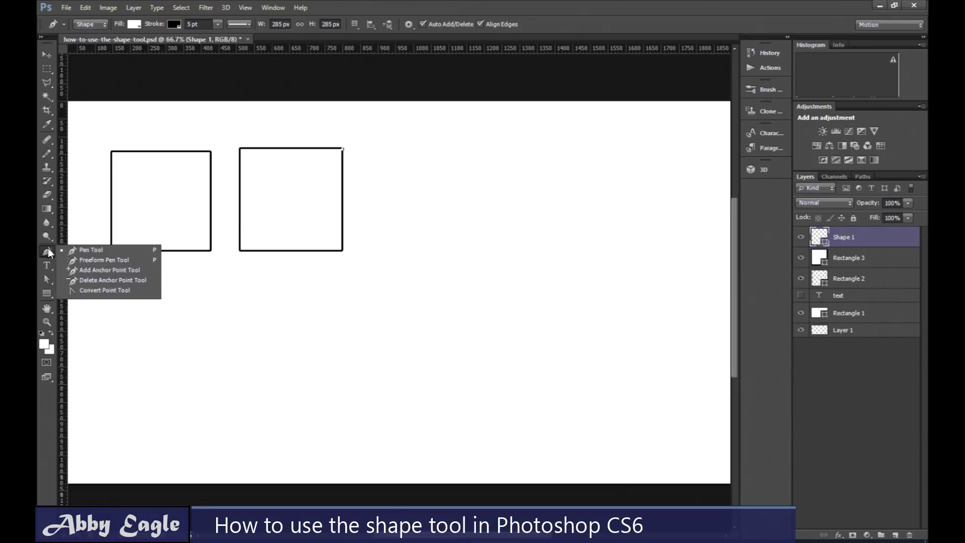
left_click(104, 281)
left_click(344, 153)
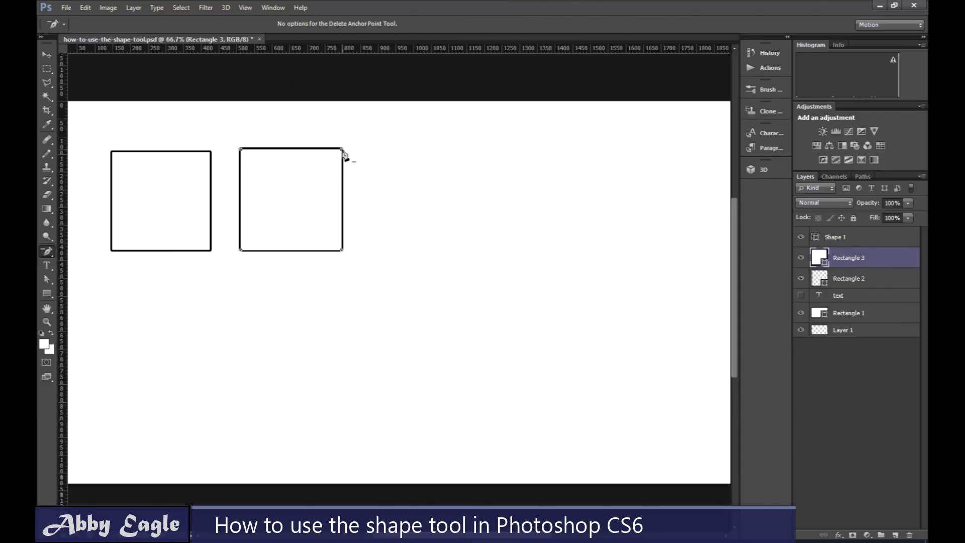
left_click(344, 151)
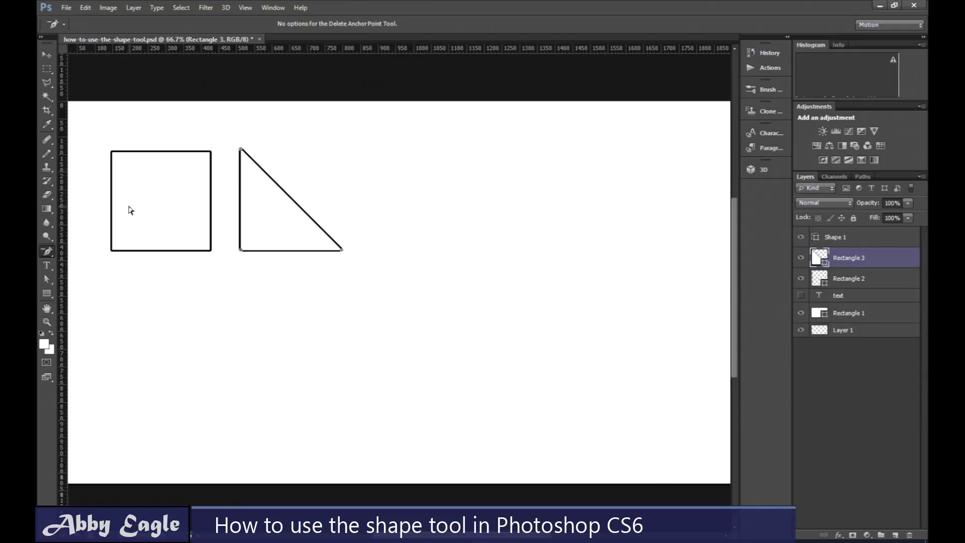
left_click(48, 56)
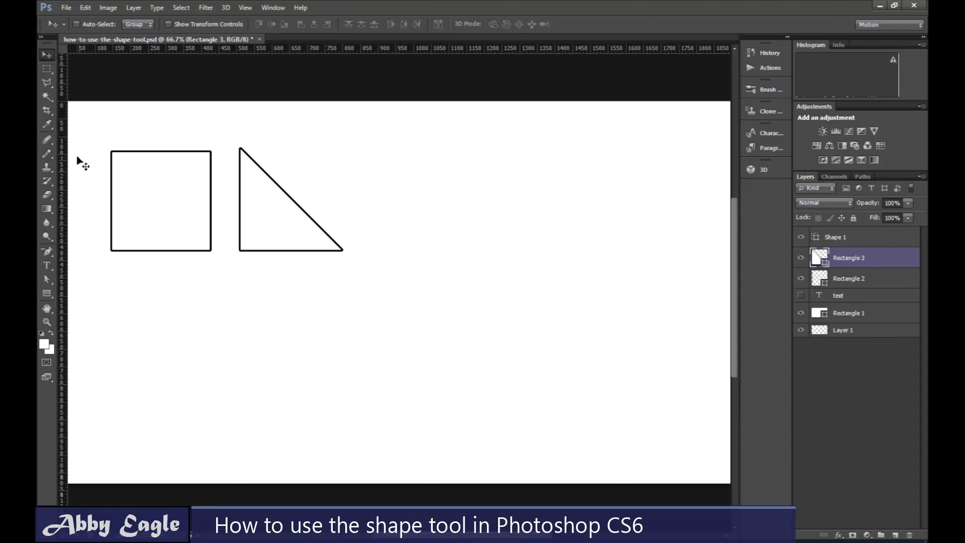
Draw a rounded-corner square with a 20 px radius near the left edge.
left_click(45, 294)
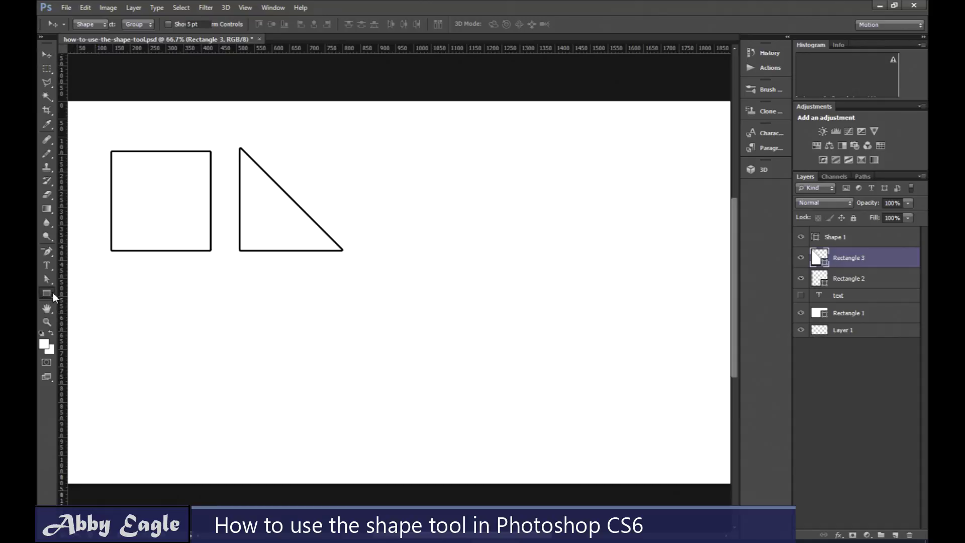
left_click(53, 292)
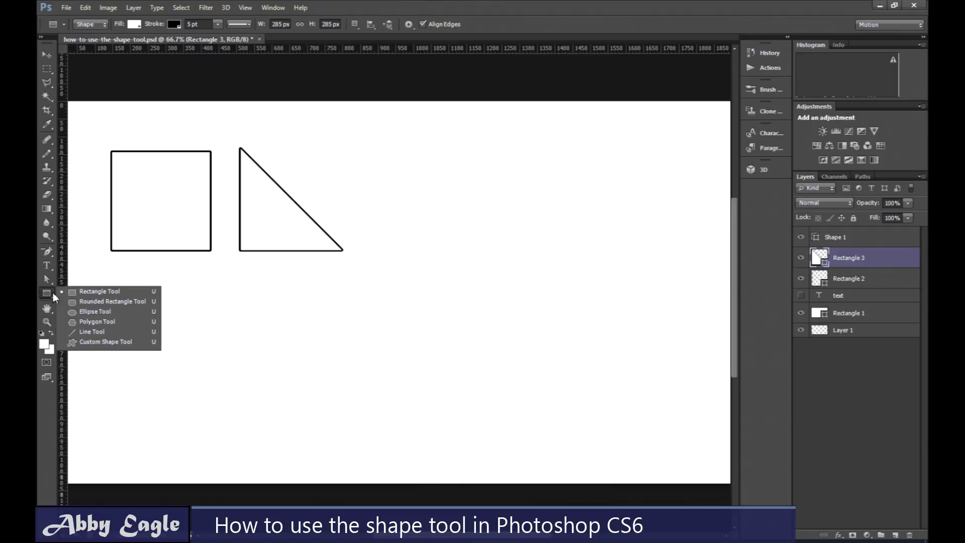
left_click(95, 303)
left_click_drag(128, 302, 186, 357)
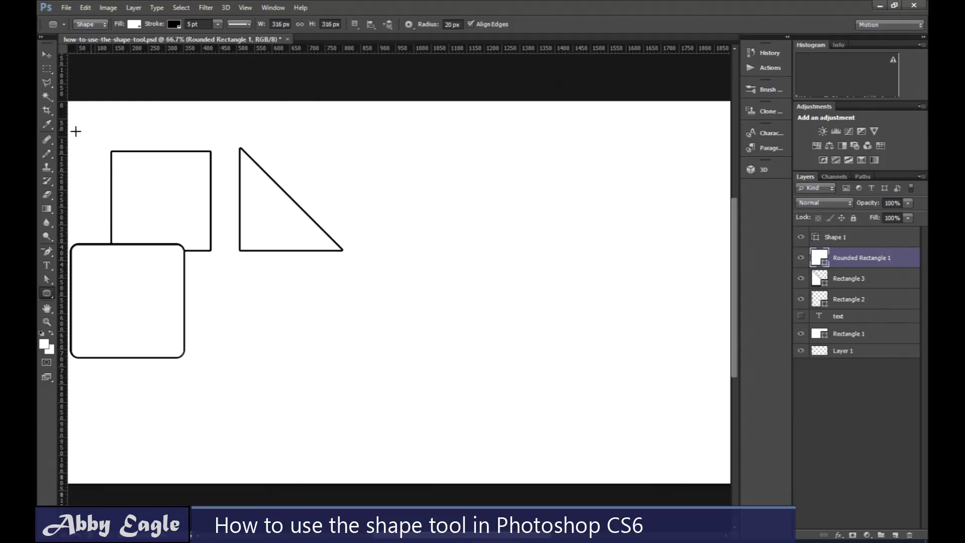
Move the rounded square below the first square and select the 20 px Radius value.
key("v")
left_click_drag(100, 250, 133, 286)
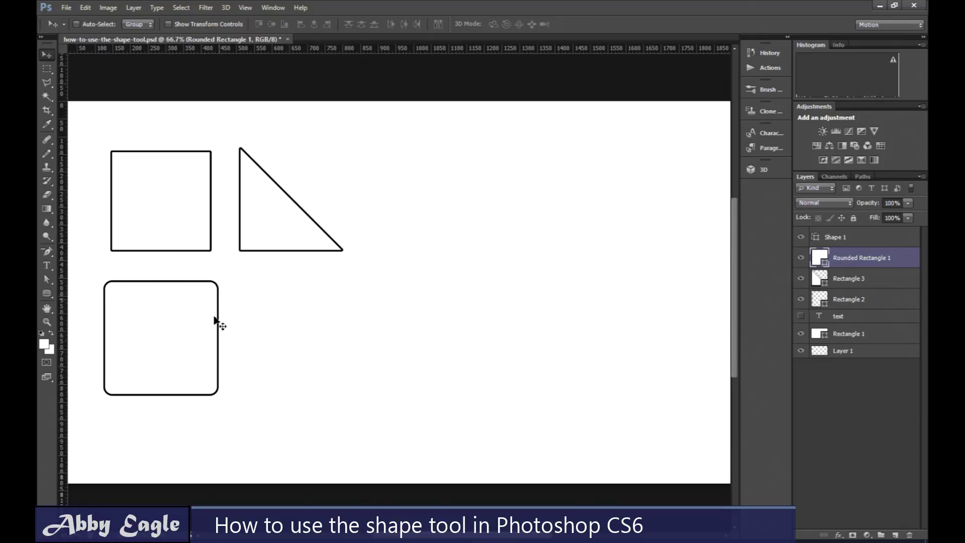
left_click(48, 293)
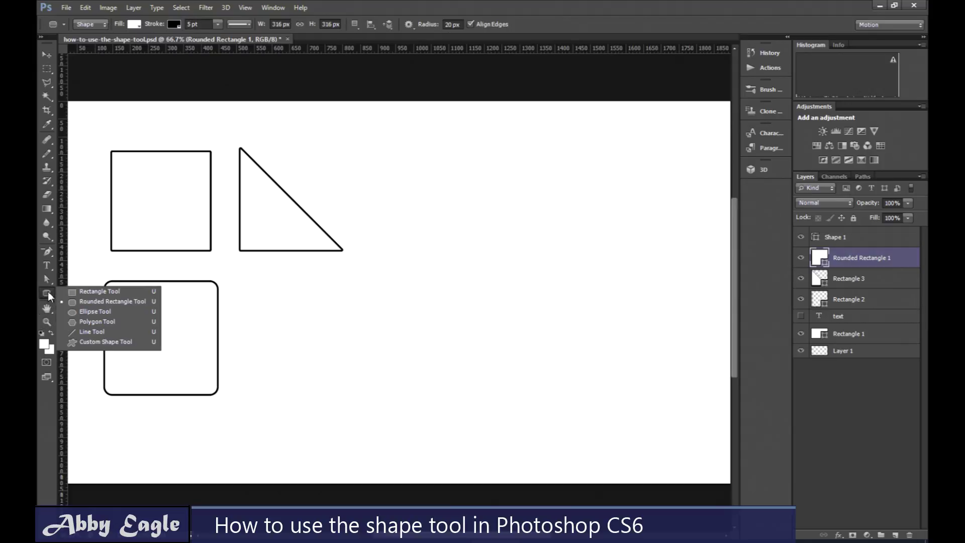
left_click(82, 301)
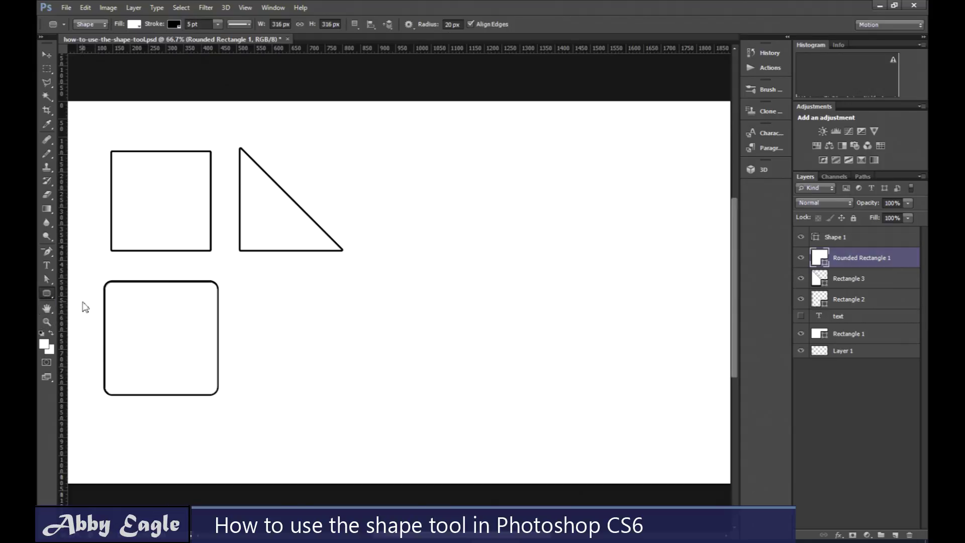
double_click(454, 25)
Draw an oval to the right of the rounded square with the Ellipse Tool.
left_click(828, 415)
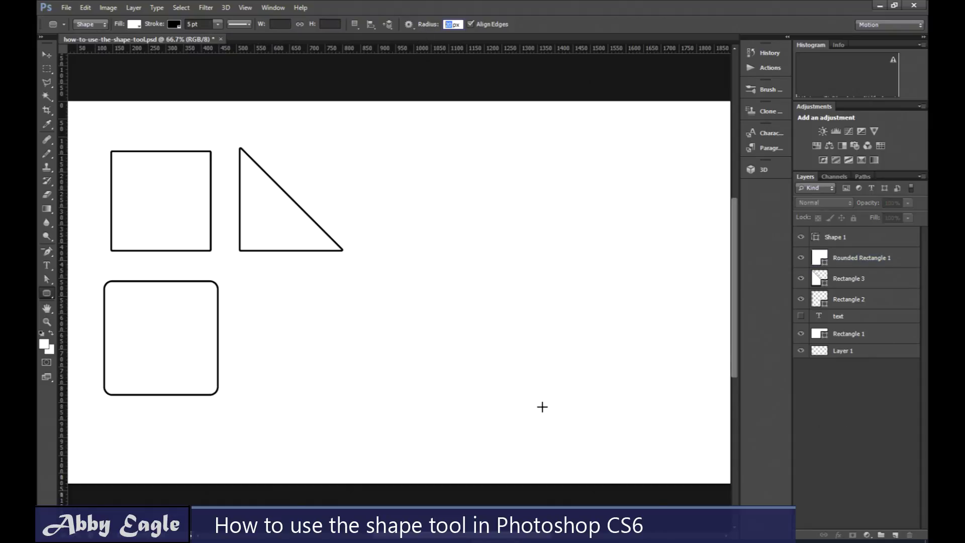
left_click(47, 294)
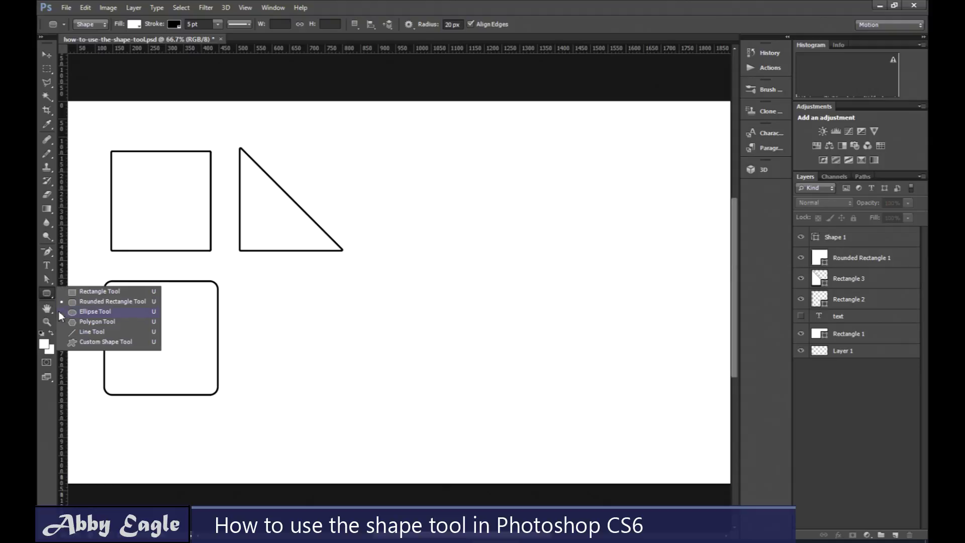
left_click(88, 311)
mouse_move(268, 286)
left_mouse_down()
mouse_move(361, 392)
mouse_move(342, 397)
mouse_move(355, 400)
left_mouse_up()
key("shift")
key("shift")
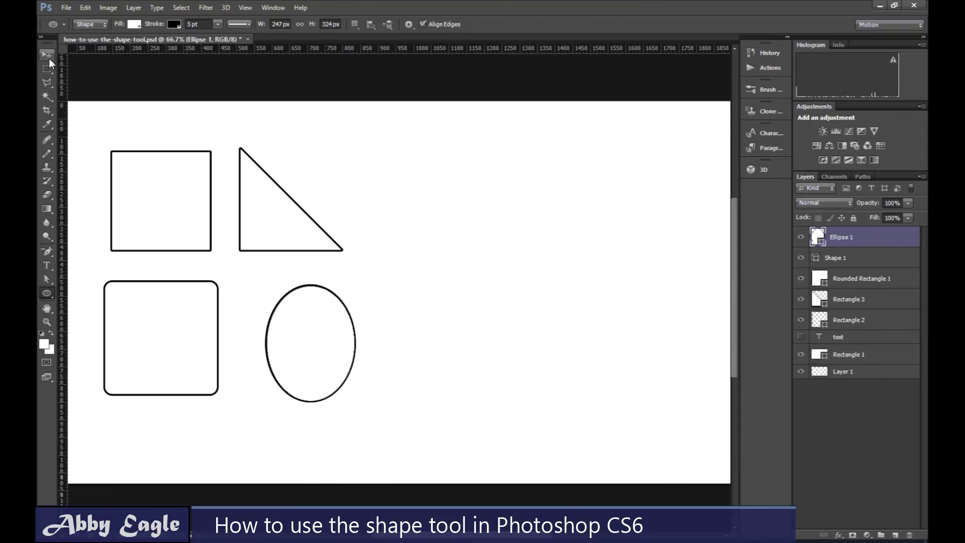
left_click(49, 57)
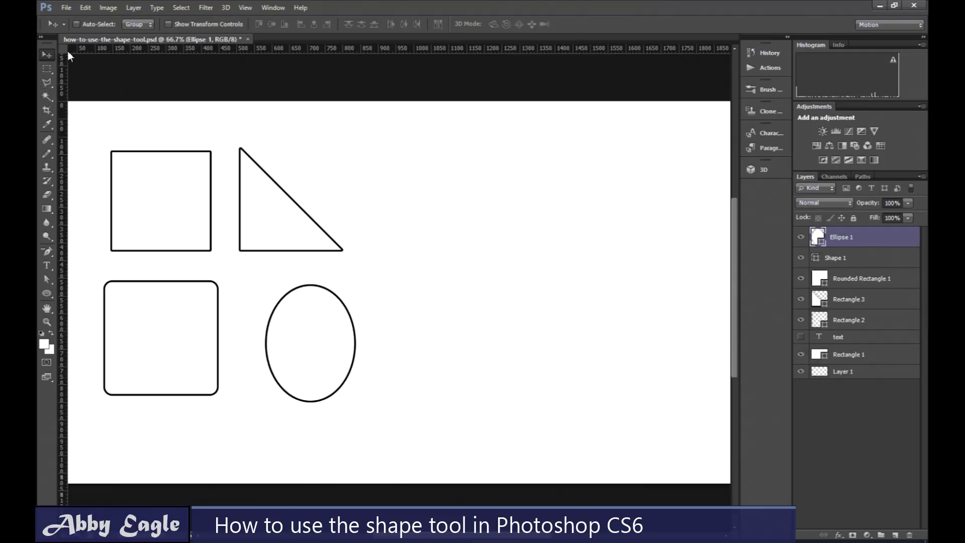
Fill the oval with light grey and deselect its layer.
left_click(50, 294)
left_click(135, 27)
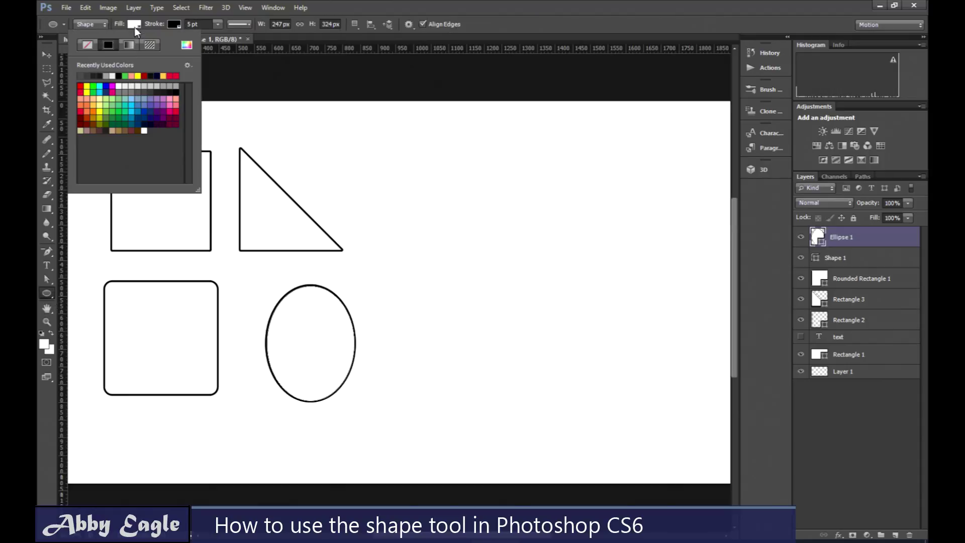
left_click(153, 86)
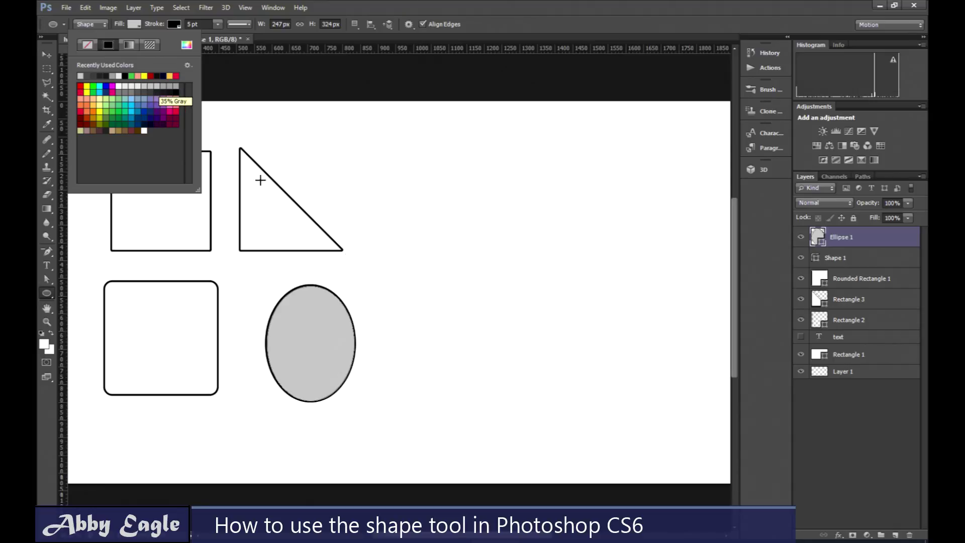
left_click(878, 460)
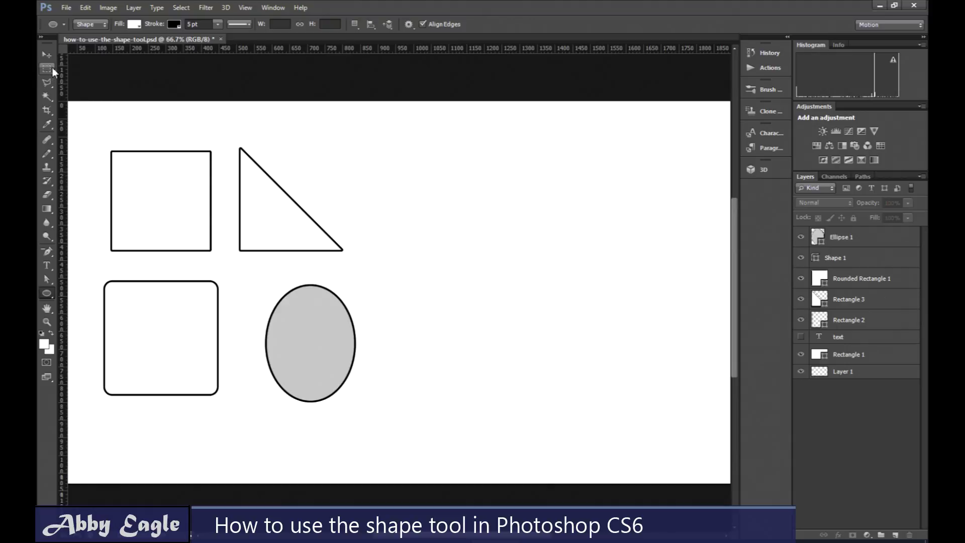
Select the Ellipse 1 layer and nudge the oval slightly left and up.
left_click(47, 54)
left_click(287, 315)
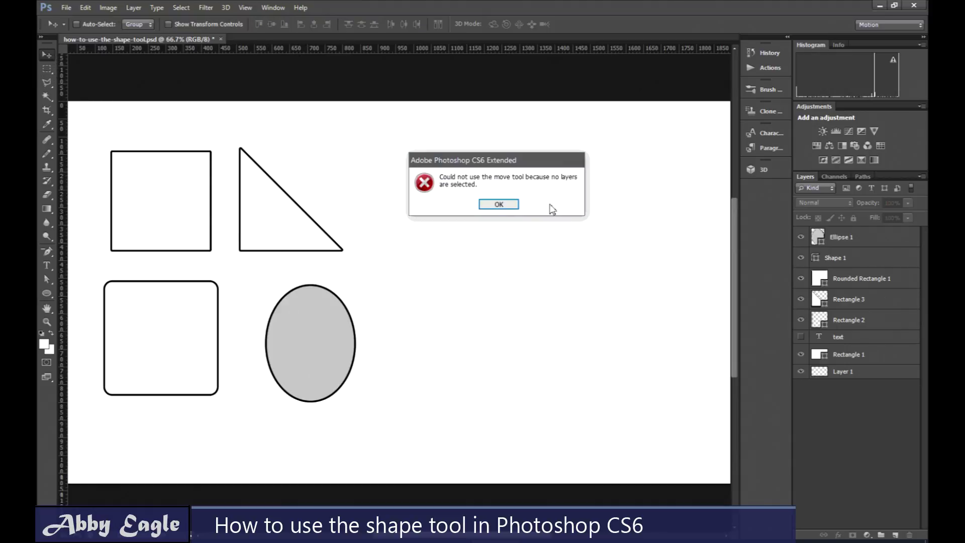
left_click(498, 204)
left_click(835, 245)
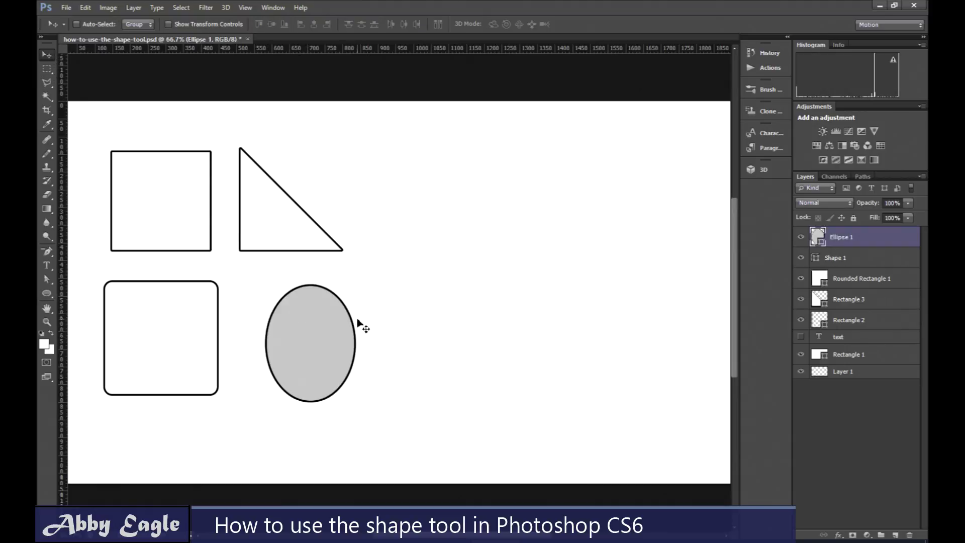
left_click_drag(361, 323, 341, 317)
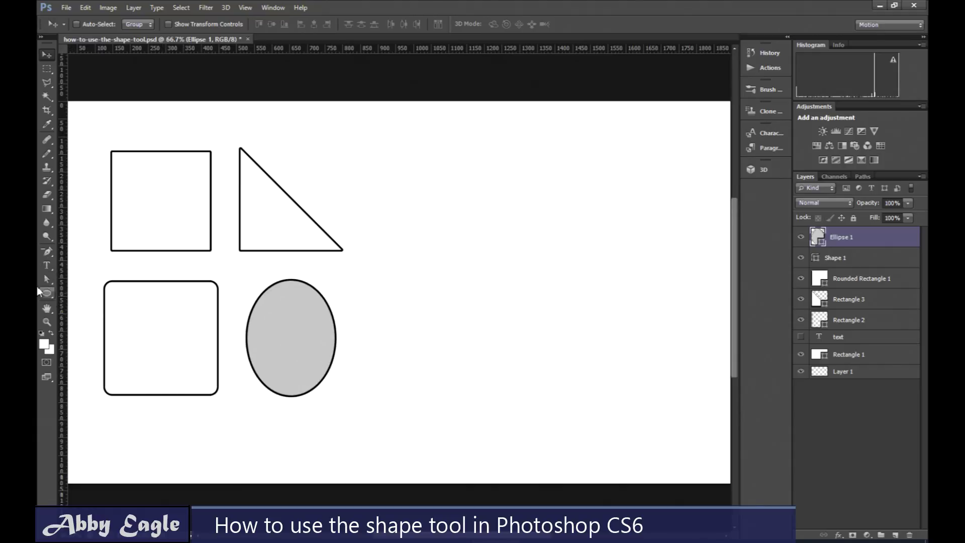
left_click(47, 293)
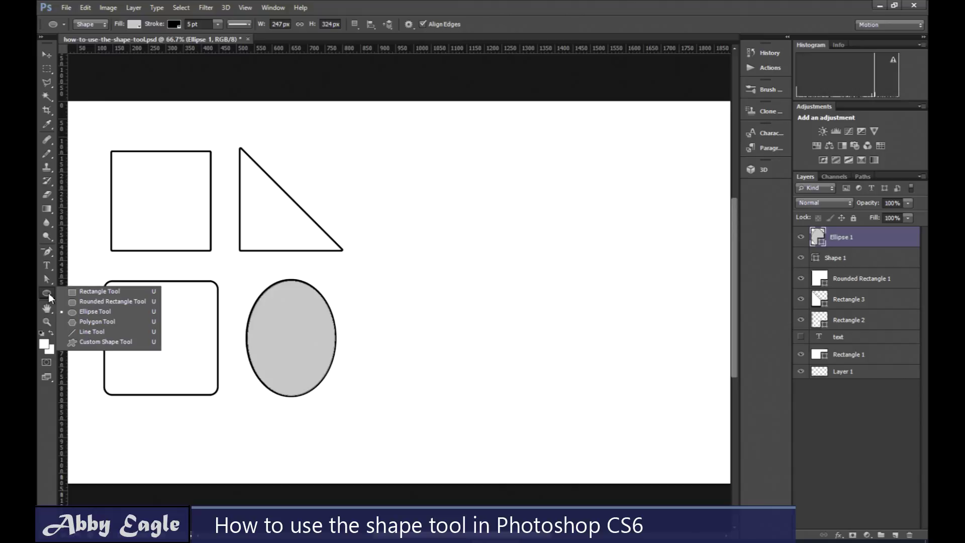
Set the Polygon Tool to 10 sides and draw a star right of the triangle.
left_click(82, 324)
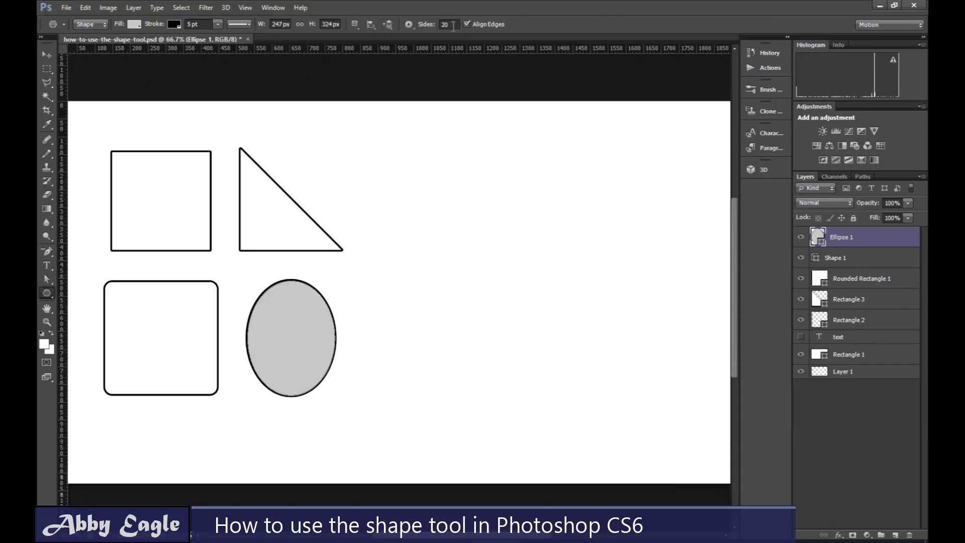
left_click(437, 25)
key("BackSpace")
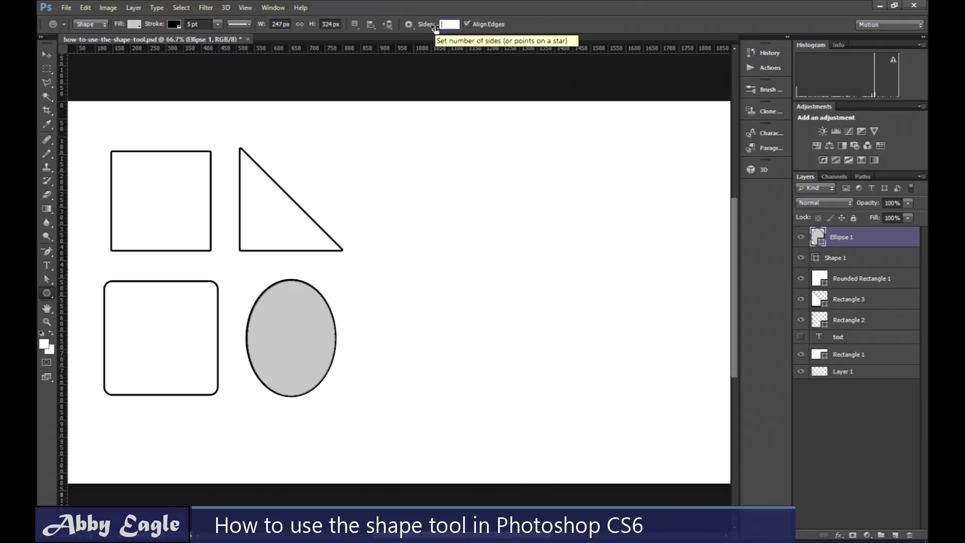
type("10")
left_click_drag(430, 189, 497, 248)
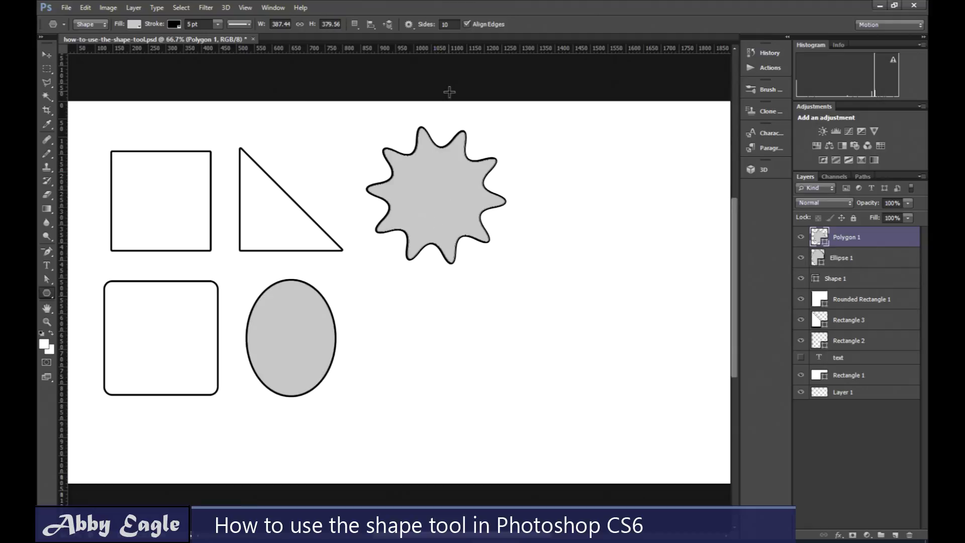
Turn off Smooth Corners and Star, and open the Create Polygon dialog.
left_click(408, 25)
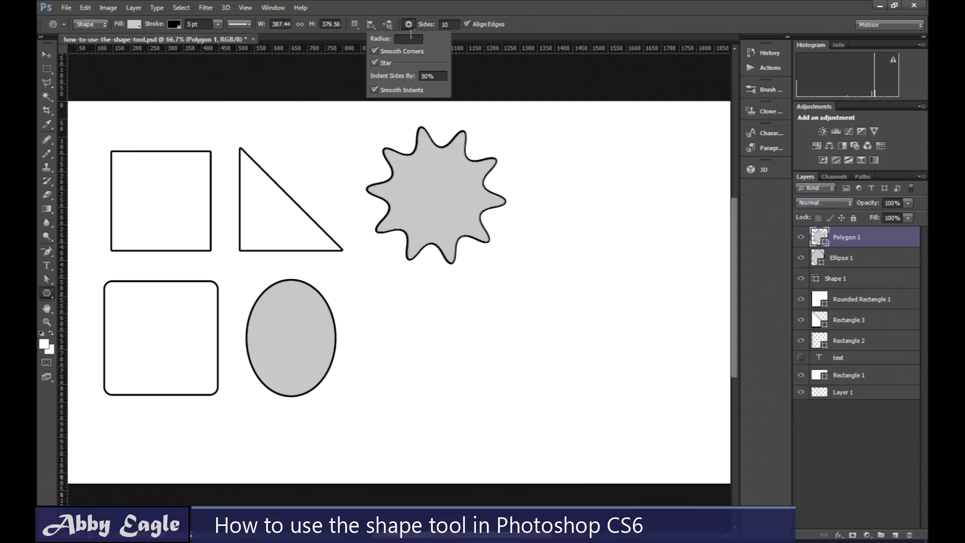
left_click(375, 50)
left_click(375, 63)
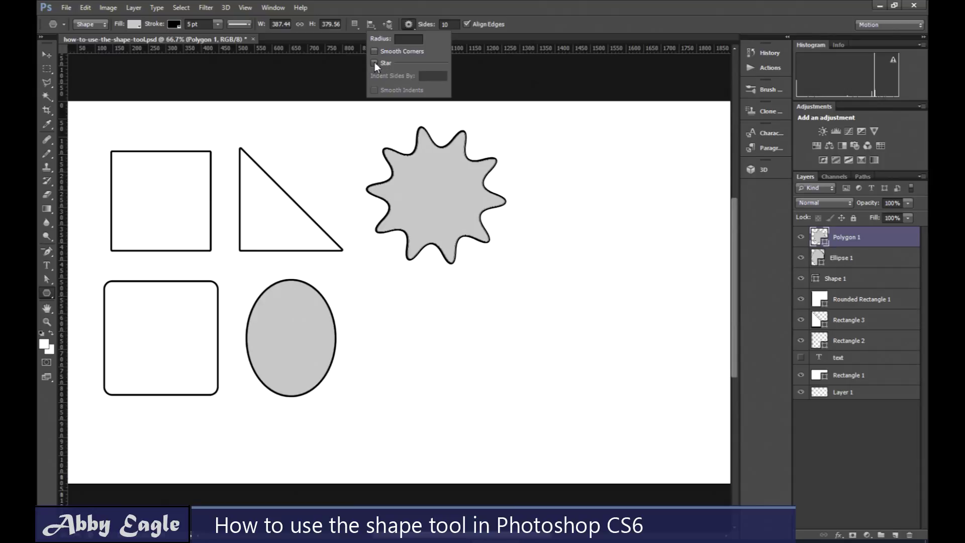
left_click(500, 270)
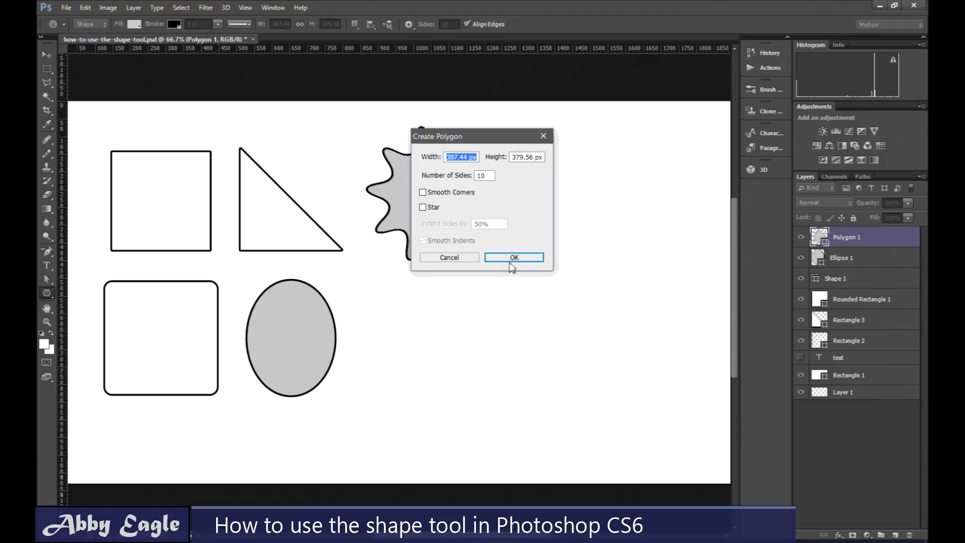
Create the 10-sided polygon, delete the Polygon 1 star layer, and move the polygon into its place.
left_click(513, 267)
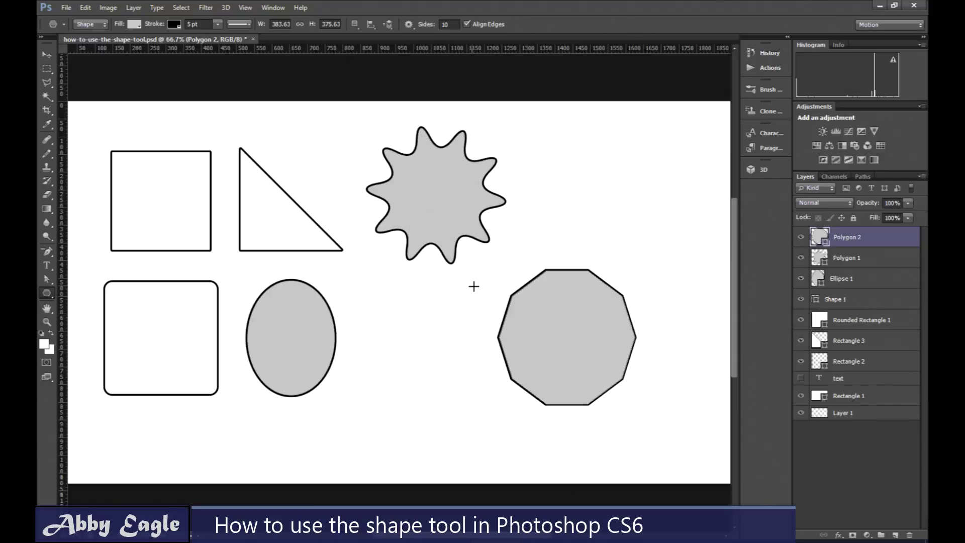
left_click(47, 55)
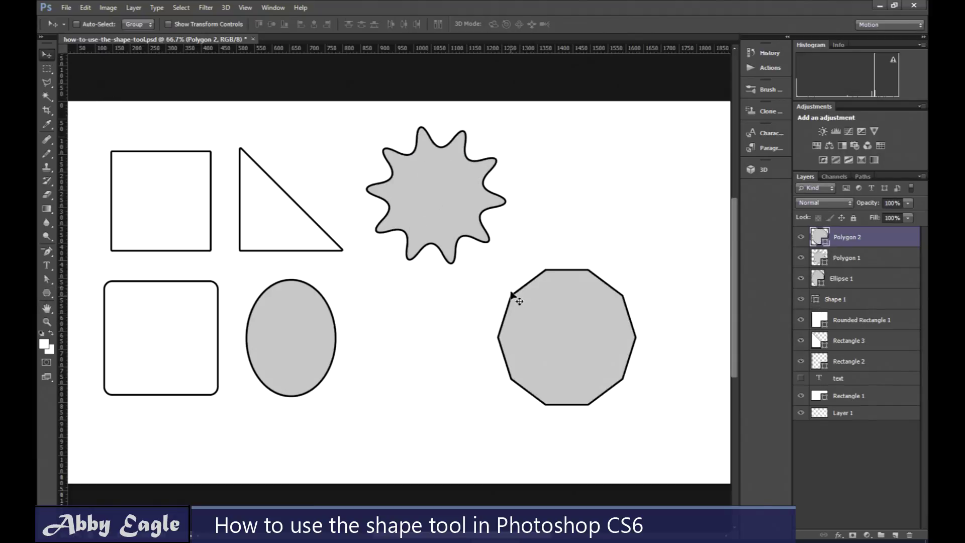
left_click_drag(567, 294, 437, 307)
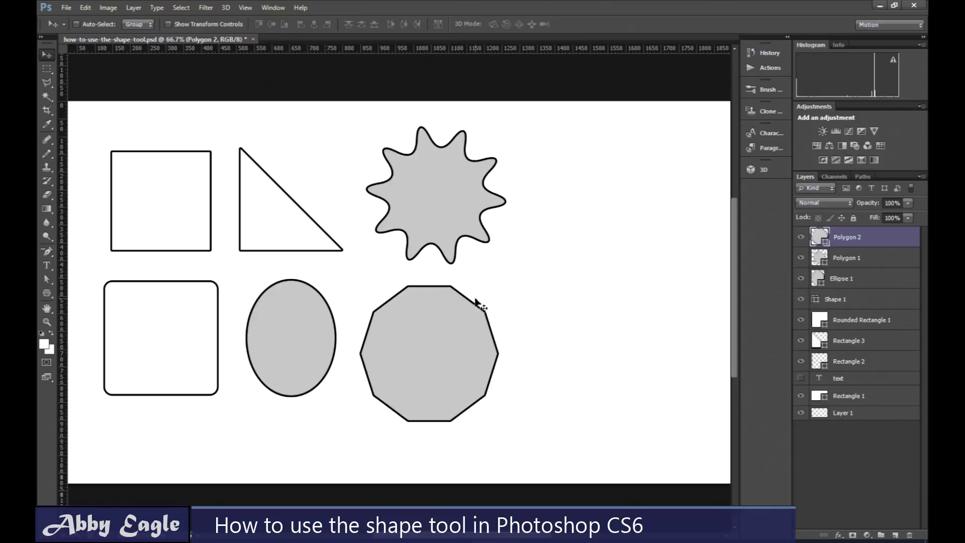
left_click(854, 260)
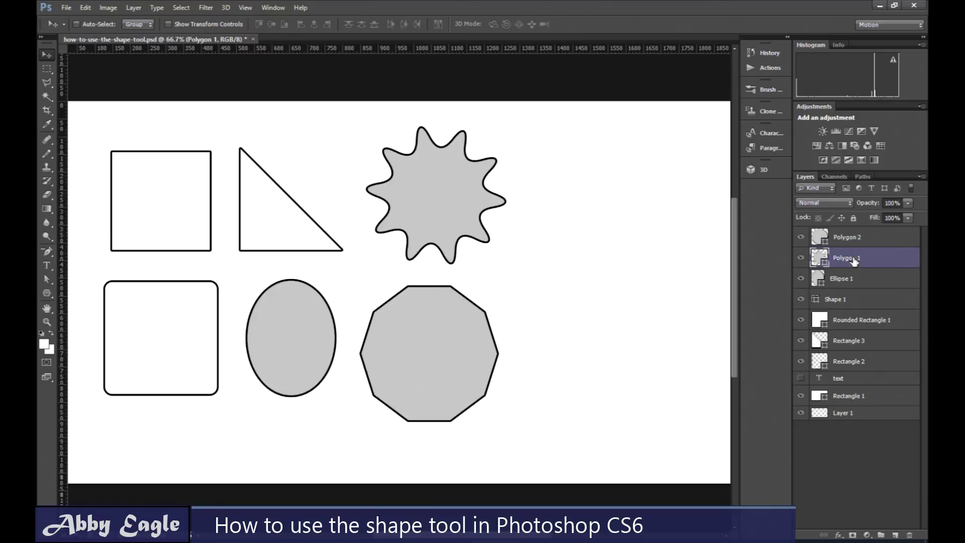
left_click(908, 535)
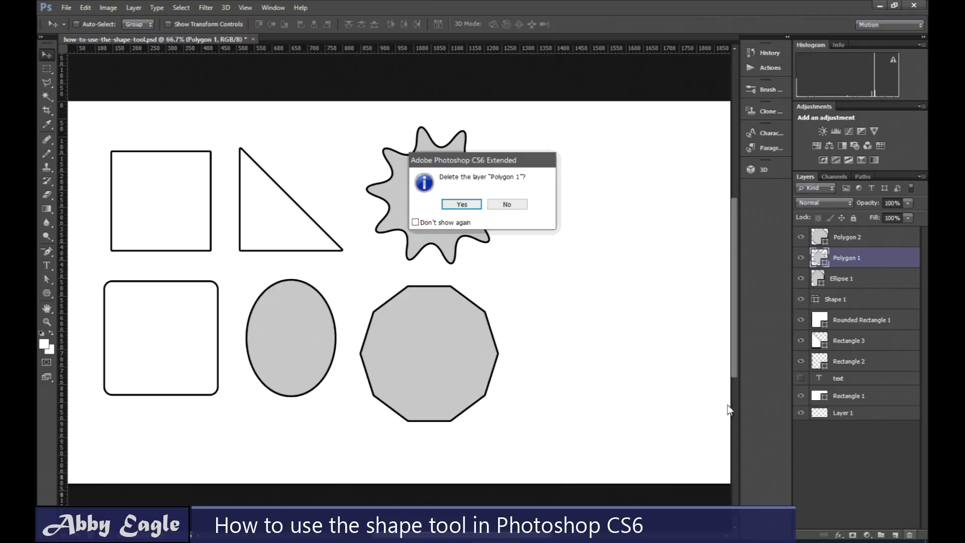
left_click(461, 204)
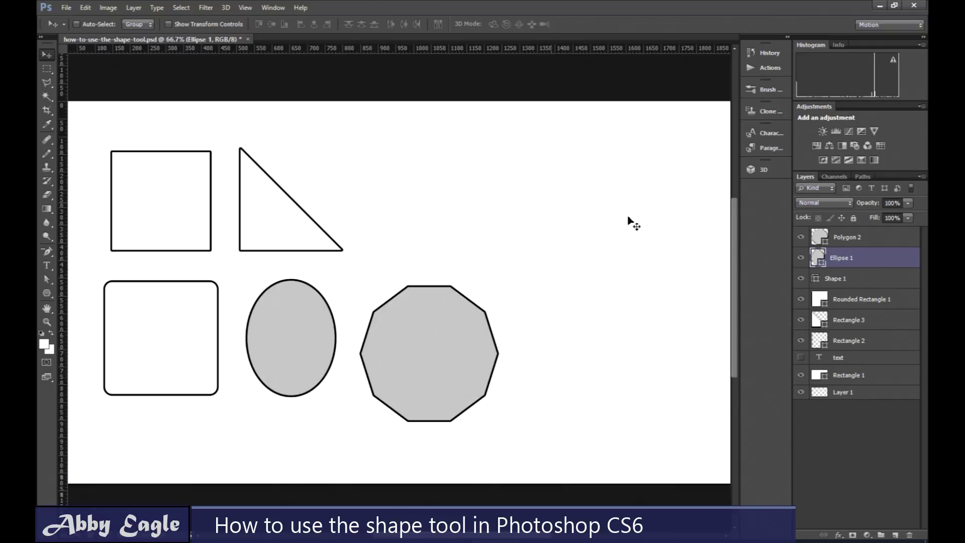
left_click(850, 238)
left_click_drag(446, 338, 447, 218)
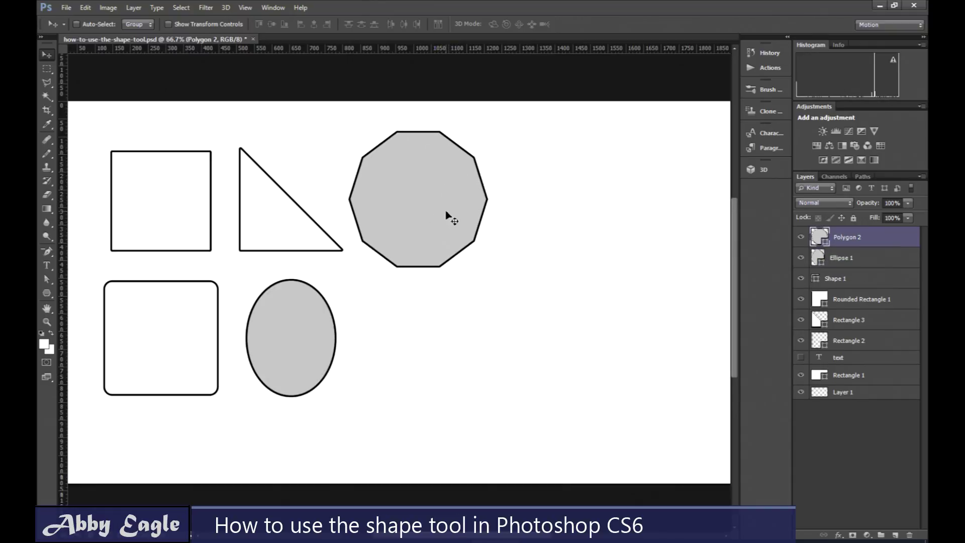
Shrink the polygon to about two-thirds size, move it up-left, and hide transform controls.
left_click(224, 26)
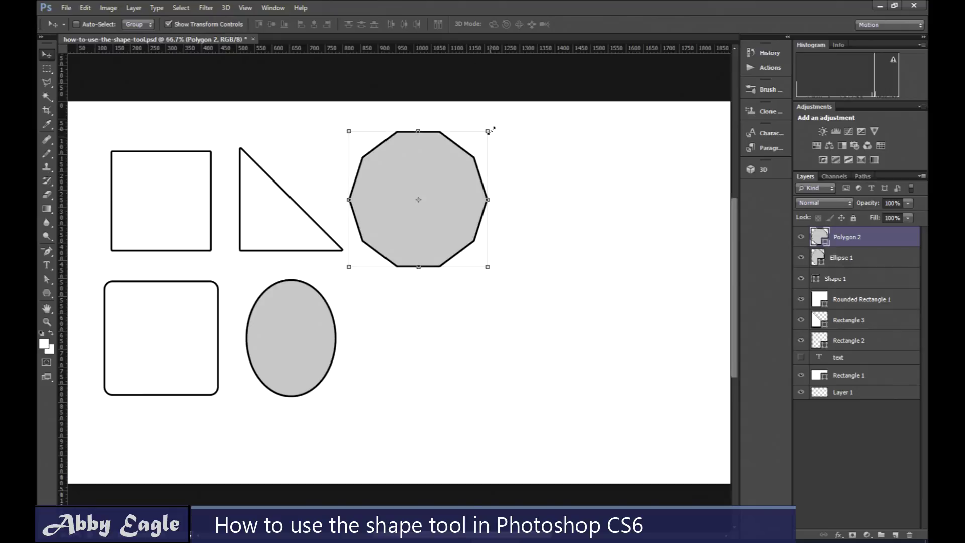
left_click_drag(489, 129, 437, 180)
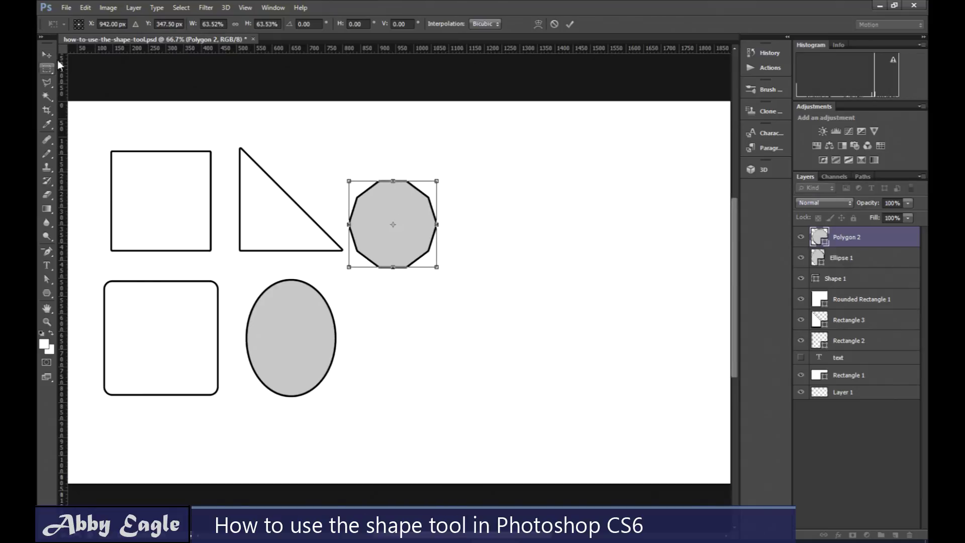
left_click(46, 54)
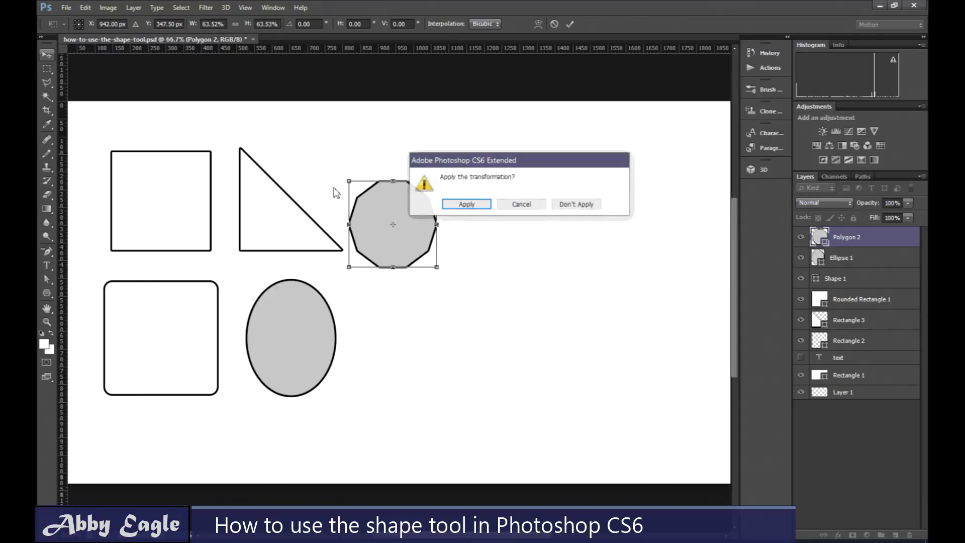
left_click(465, 204)
left_click_drag(403, 208, 390, 161)
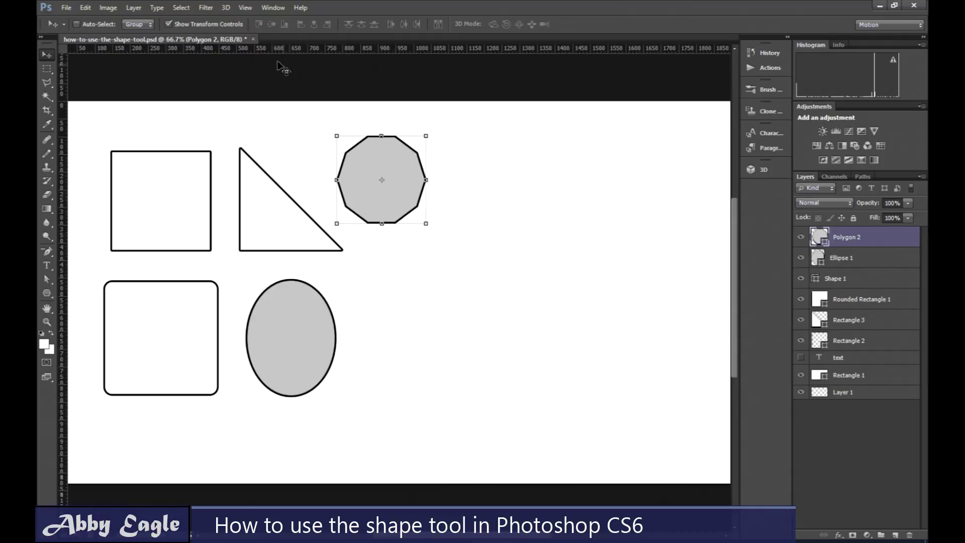
left_click(224, 25)
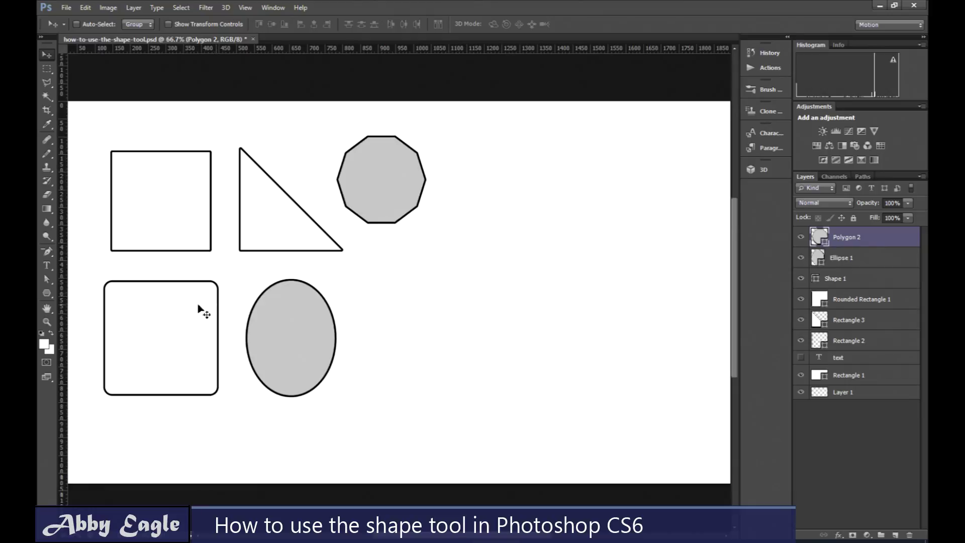
Draw a 12-sided polygon to the right of the grey ellipse.
left_click(48, 293)
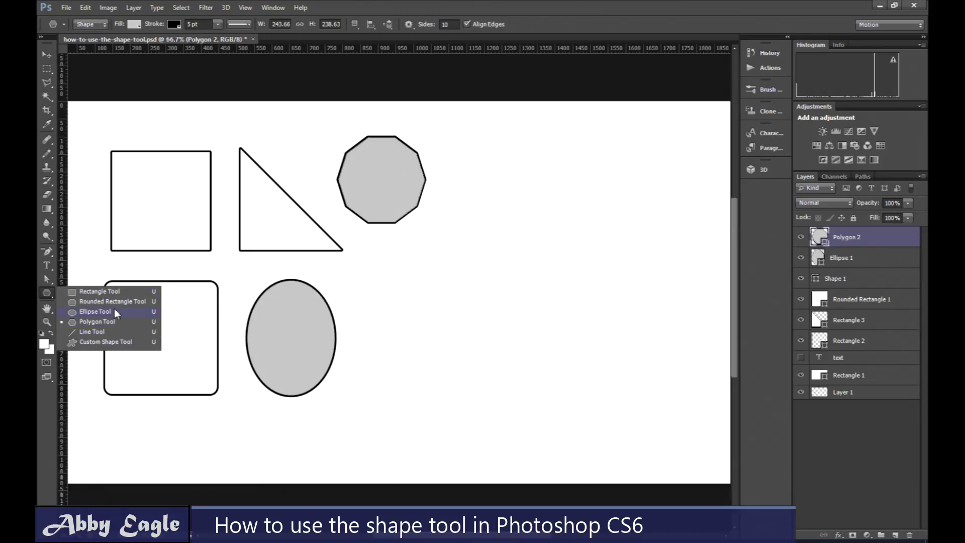
left_click(101, 323)
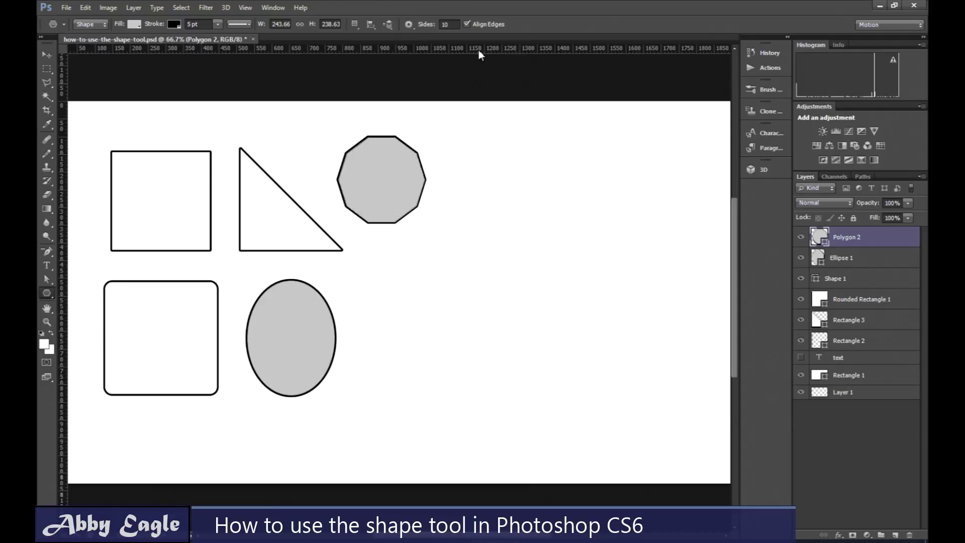
left_click(456, 26)
key("Return")
left_click_drag(400, 267, 408, 329)
key("v")
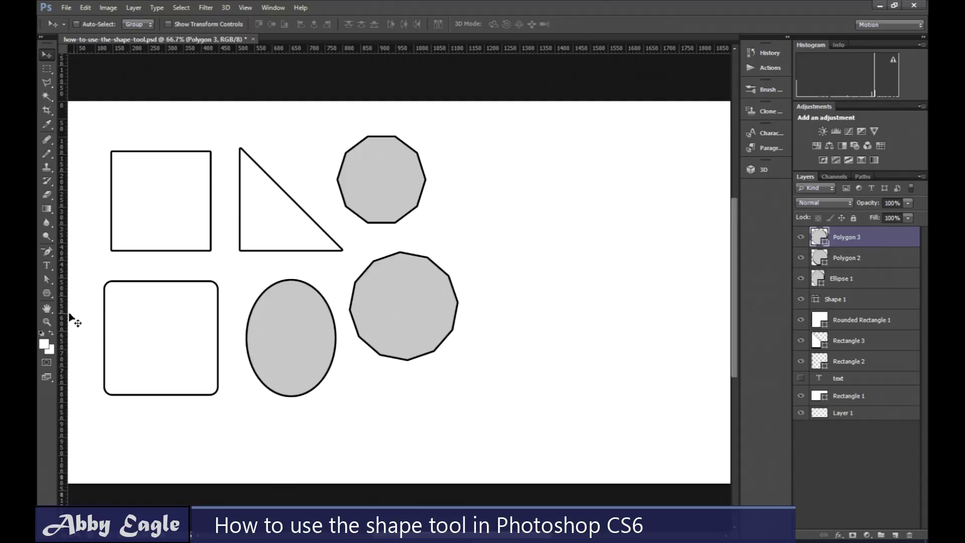
Fill the 12-sided polygon light blue and deselect it.
left_click(47, 293)
left_click(133, 26)
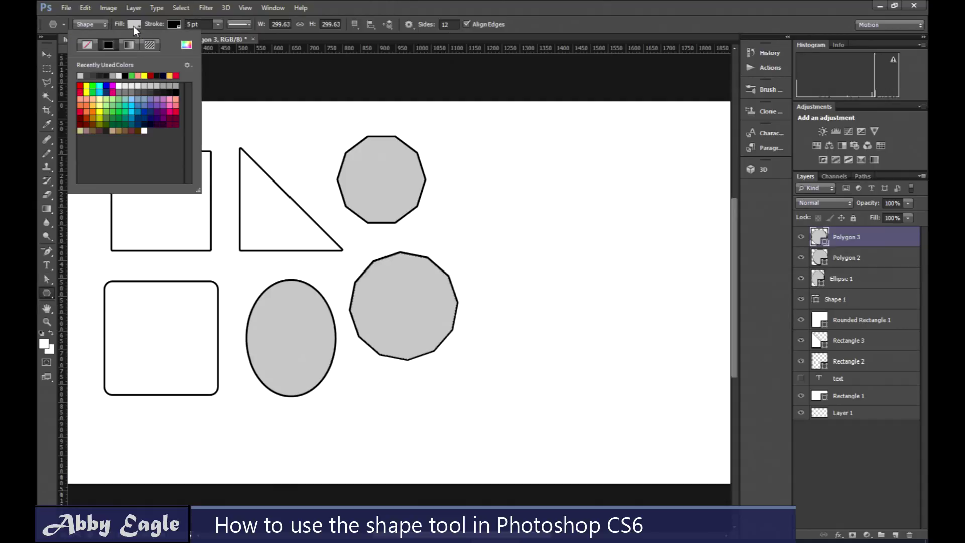
left_click(134, 100)
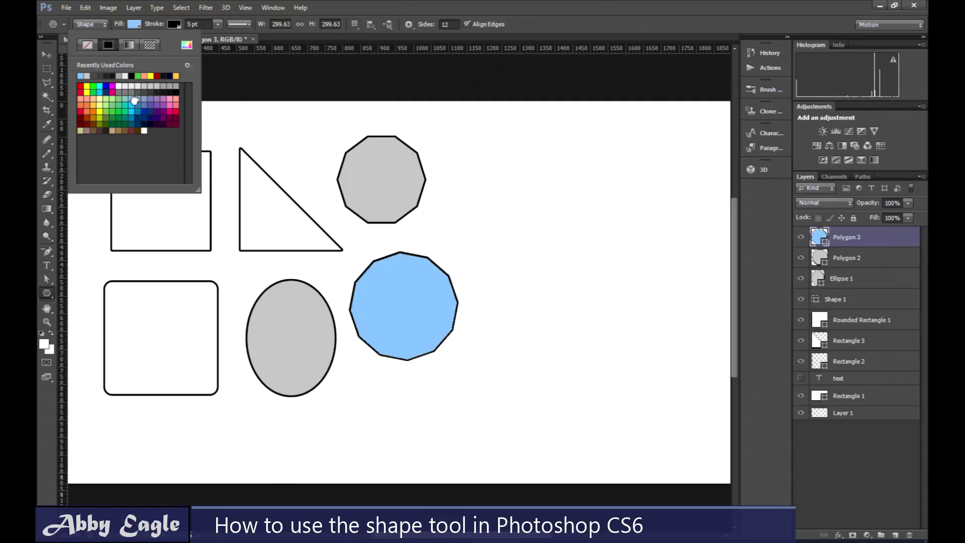
left_click(874, 476)
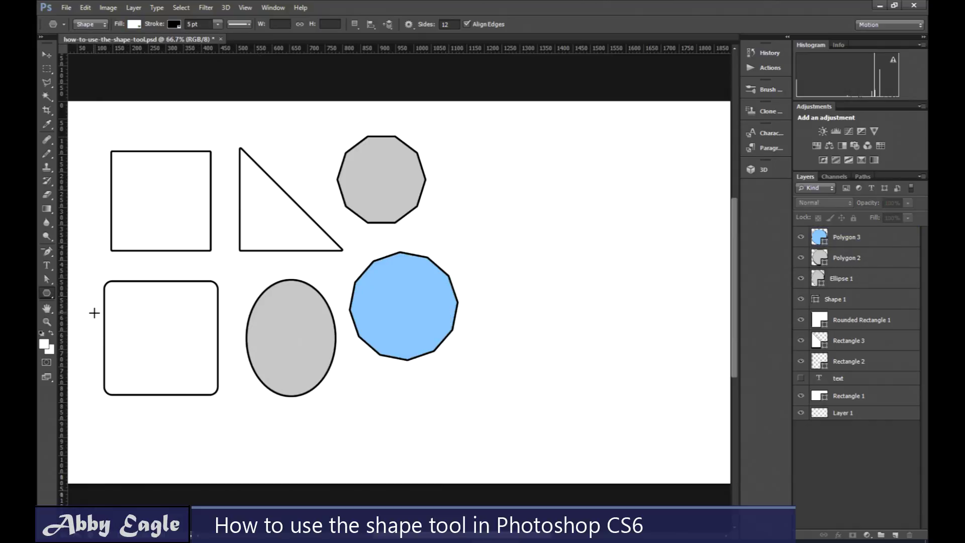
Delete the blue polygon's upper-right, lower-left and upper-left anchor points, then nudge it up-left.
left_click(45, 254)
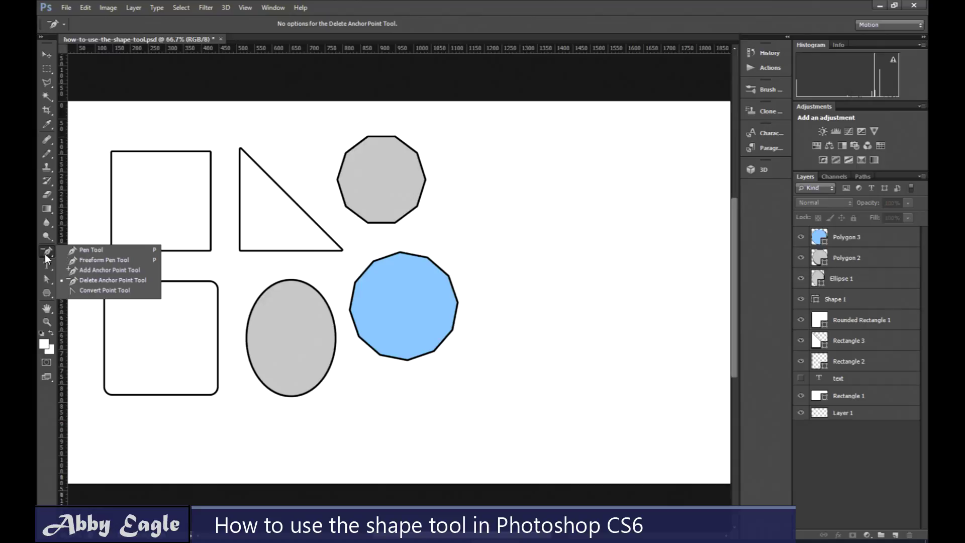
left_click(123, 280)
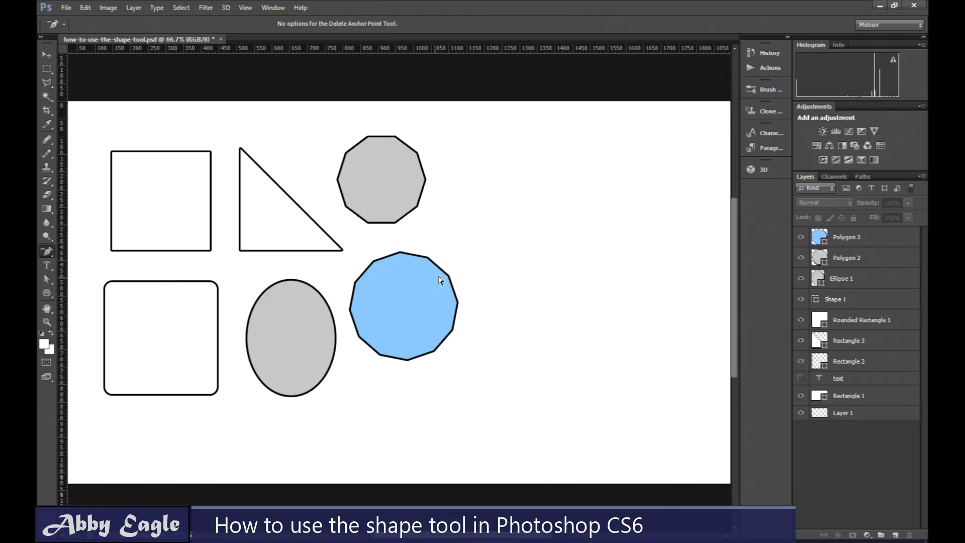
left_click(450, 280)
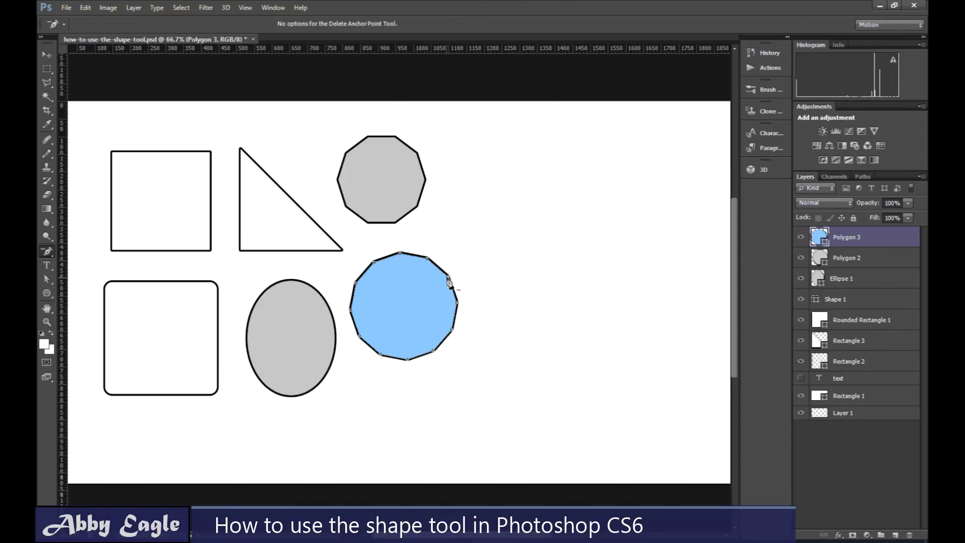
left_click(450, 280)
left_click(381, 355)
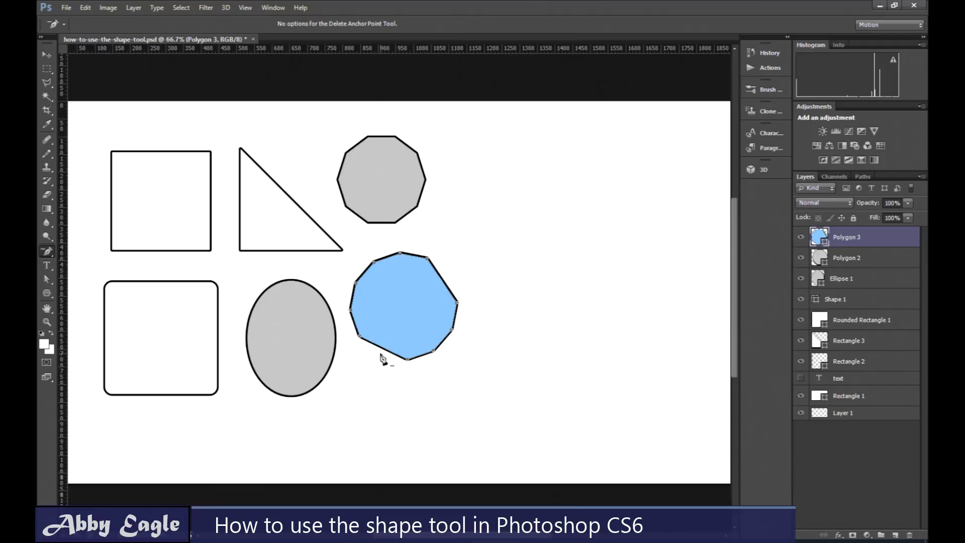
left_click(356, 283)
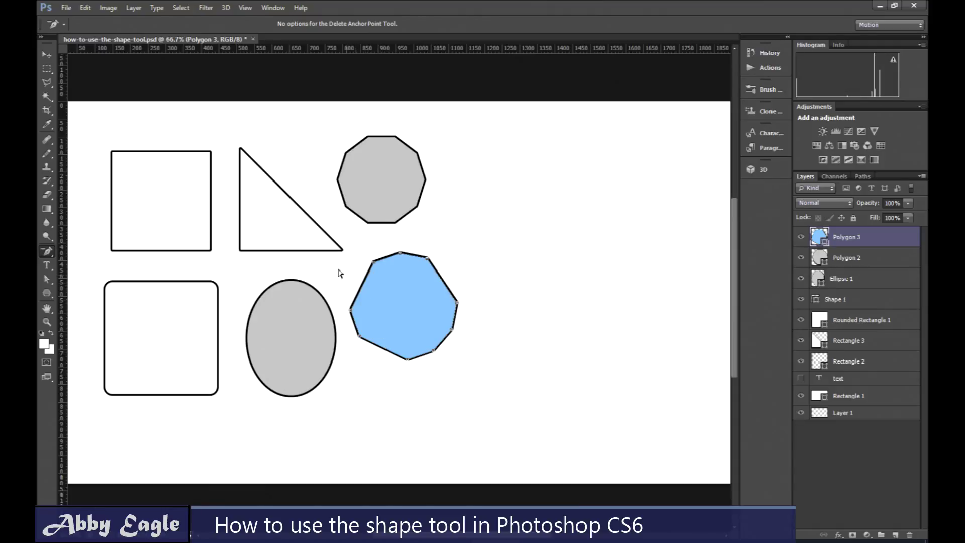
left_click(46, 54)
left_click_drag(417, 331, 413, 317)
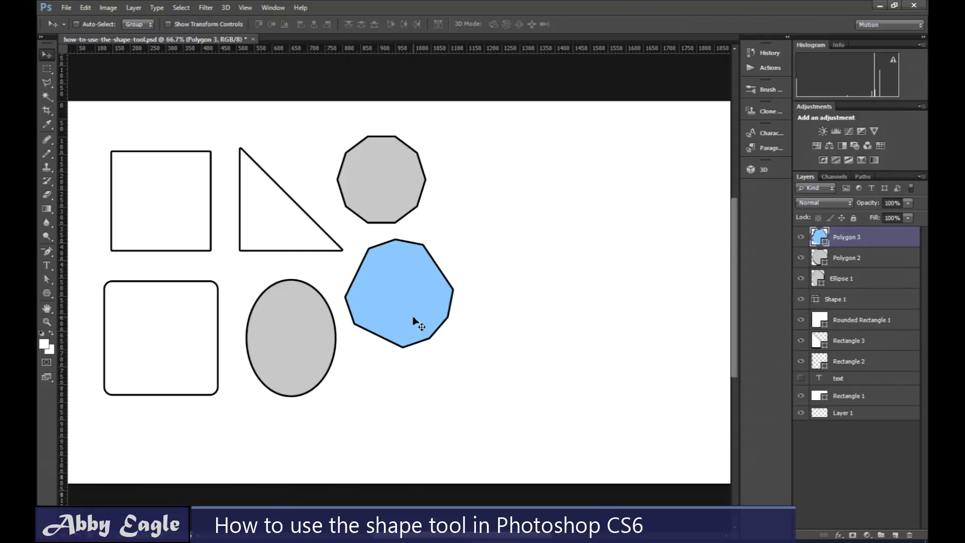
Enable Star in the polygon options and draw a 12-point star right of the grey polygon.
left_click(49, 292)
left_click(69, 322)
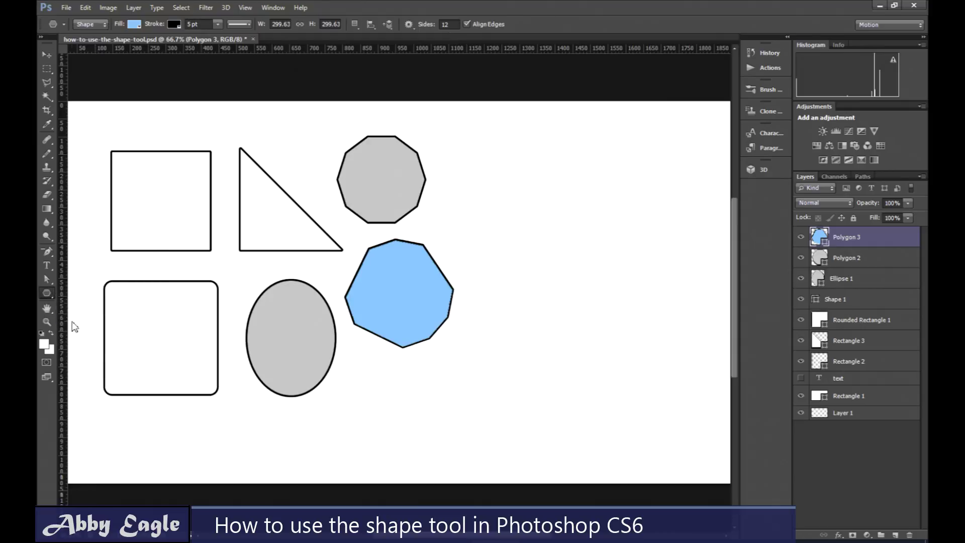
left_click(413, 29)
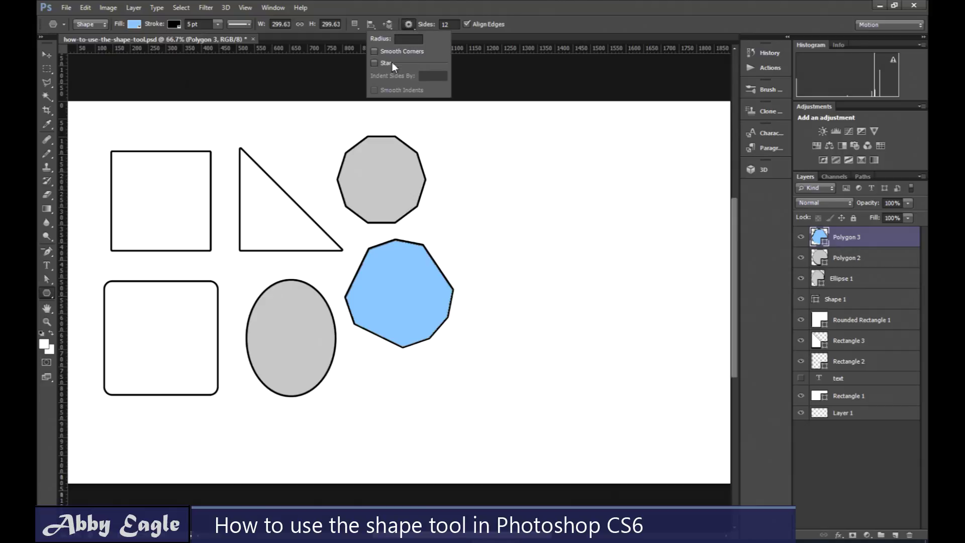
left_click(376, 63)
left_click(478, 157)
left_click_drag(478, 157, 492, 188)
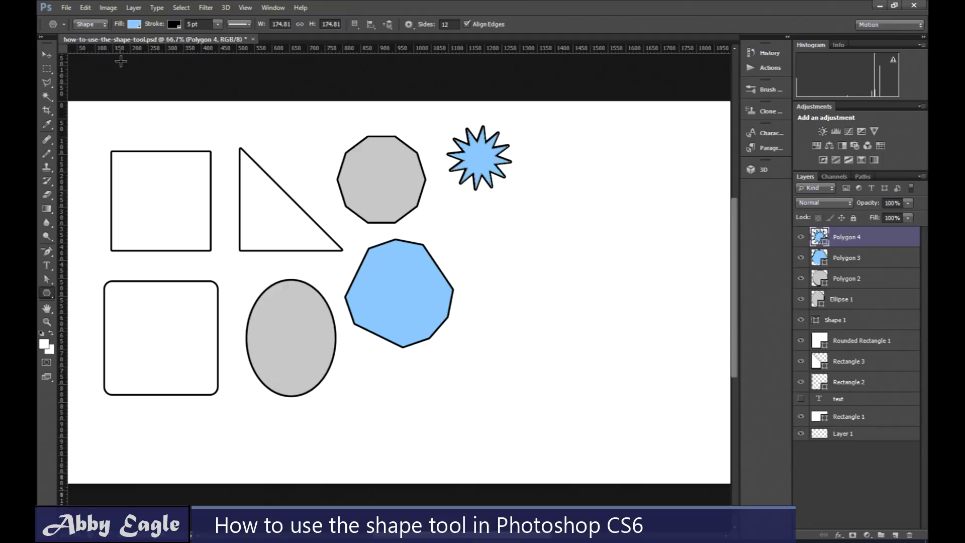
Fill the 12-point star orange and deselect it.
left_click(133, 24)
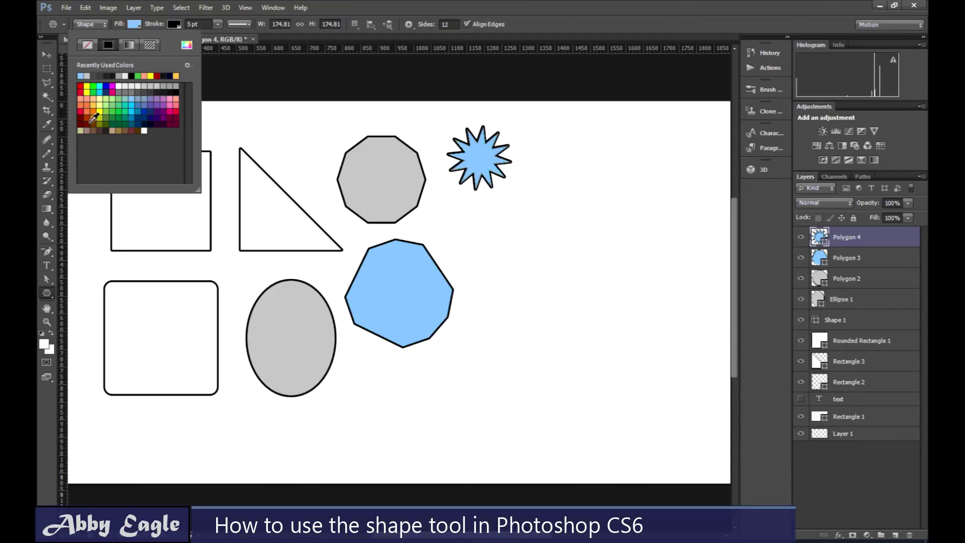
left_click(92, 111)
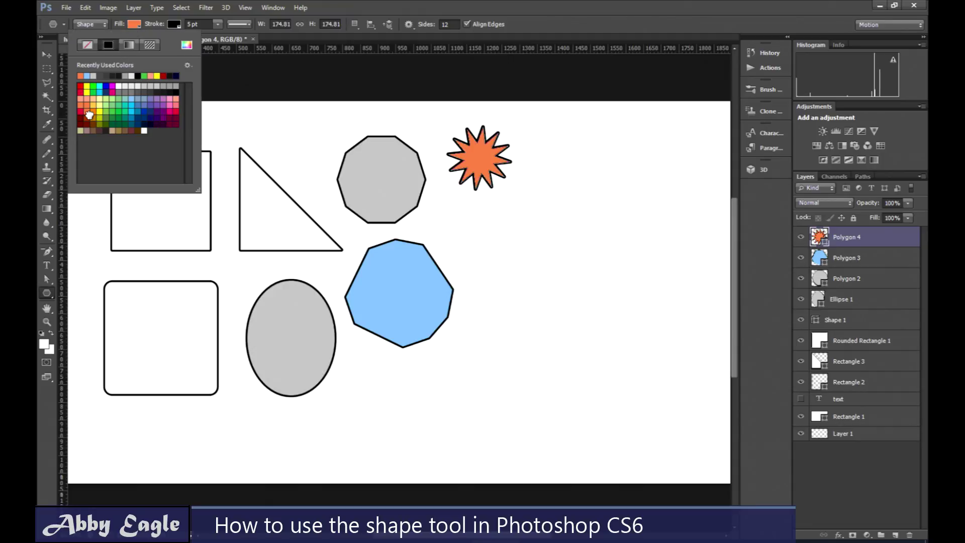
left_click(856, 485)
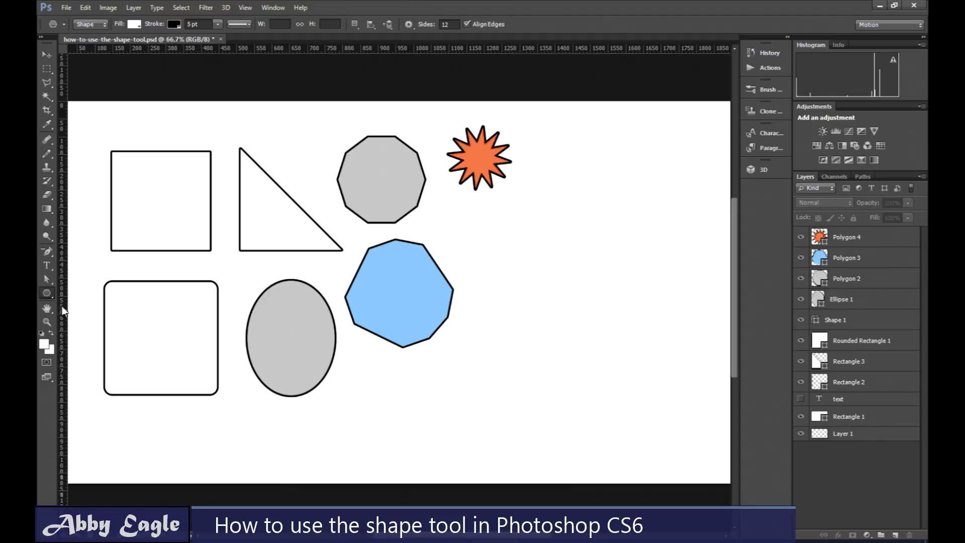
Turn on Smooth Corners and draw a white round-pointed star right of the orange star.
left_click(412, 25)
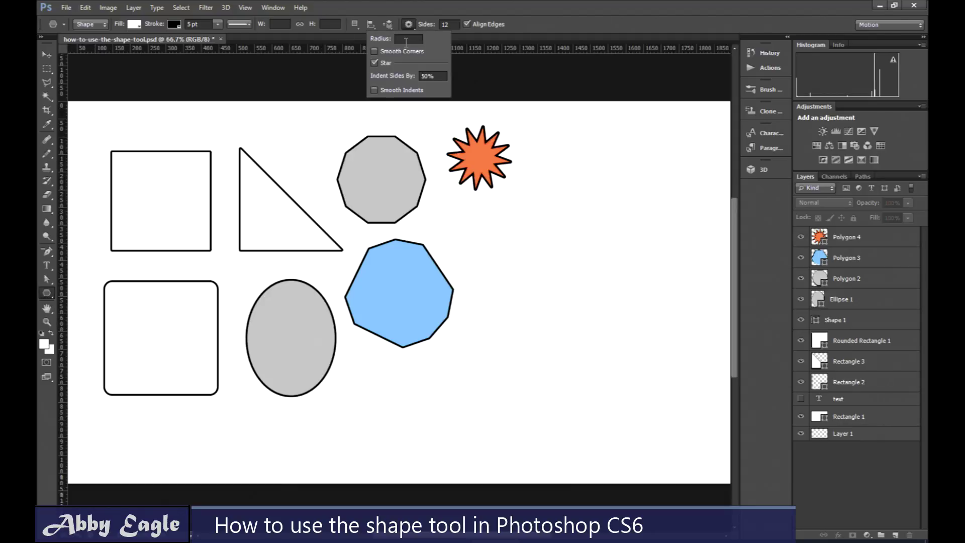
left_click(552, 137)
mouse_move(551, 134)
left_mouse_down()
mouse_move(580, 164)
mouse_move(565, 166)
left_mouse_up()
left_click(47, 54)
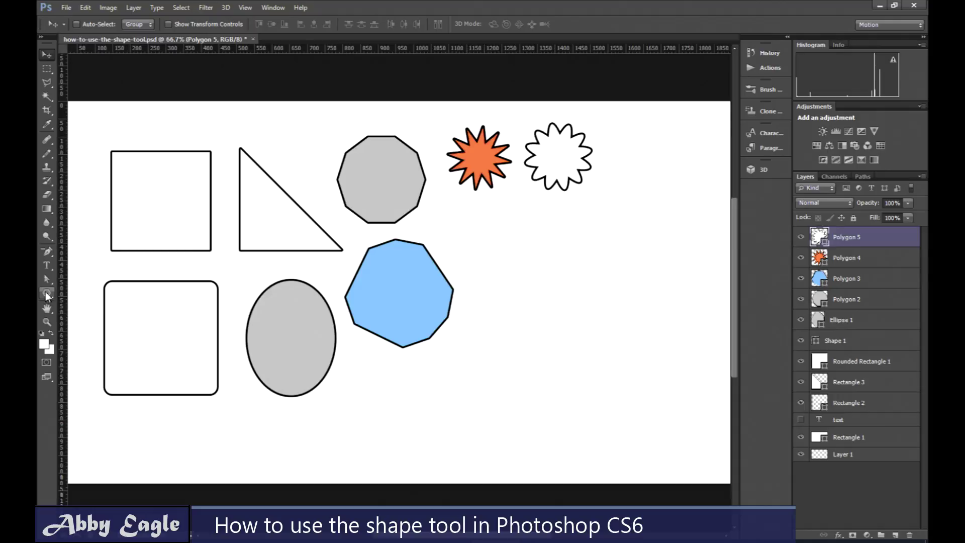
left_click(47, 294)
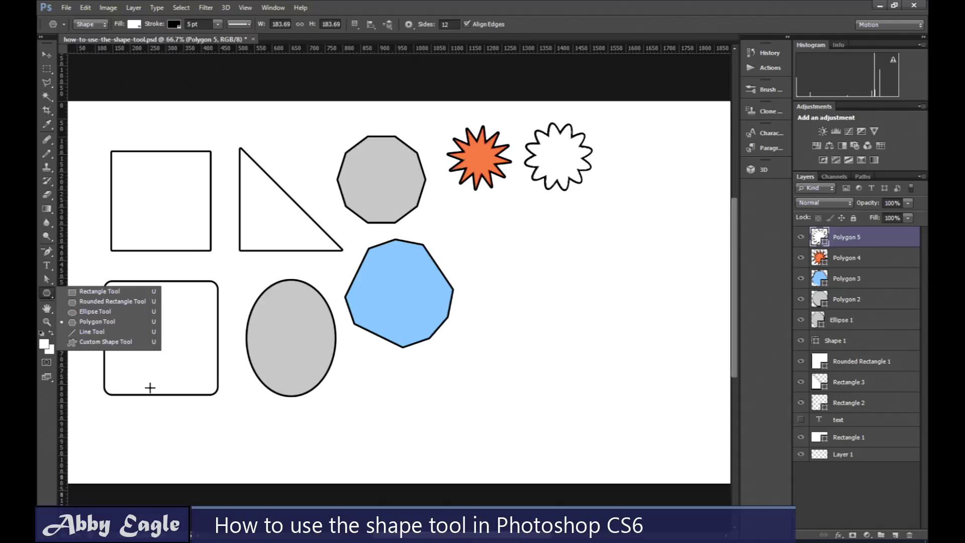
Draw a wavy 12-point star with smoothed indents at the top right.
left_click(100, 324)
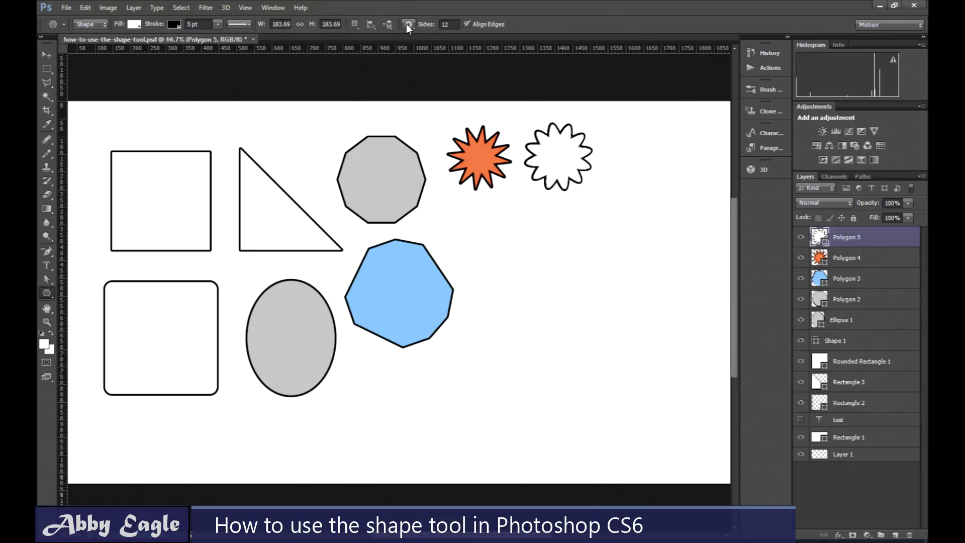
left_click(408, 26)
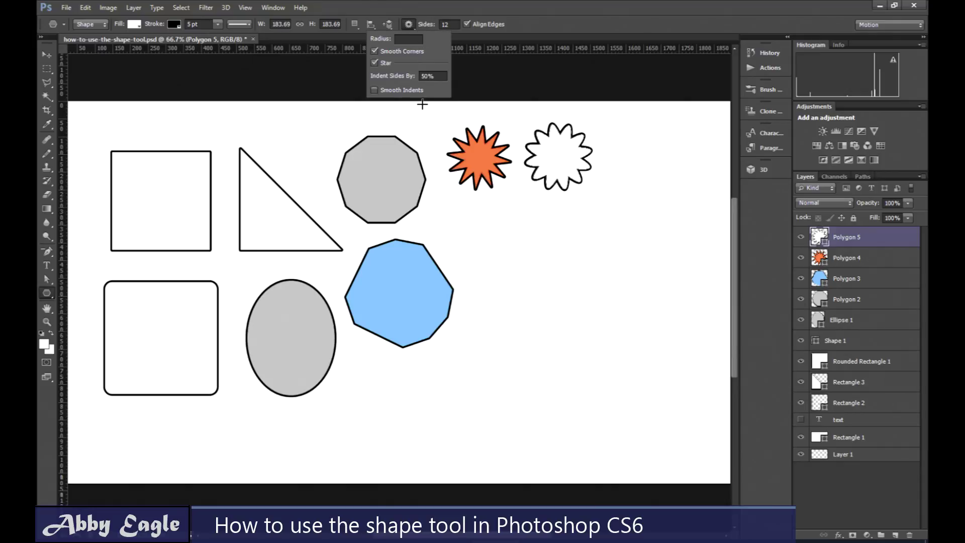
left_click(375, 90)
left_click(625, 129)
left_click_drag(625, 129, 649, 171)
left_click(47, 54)
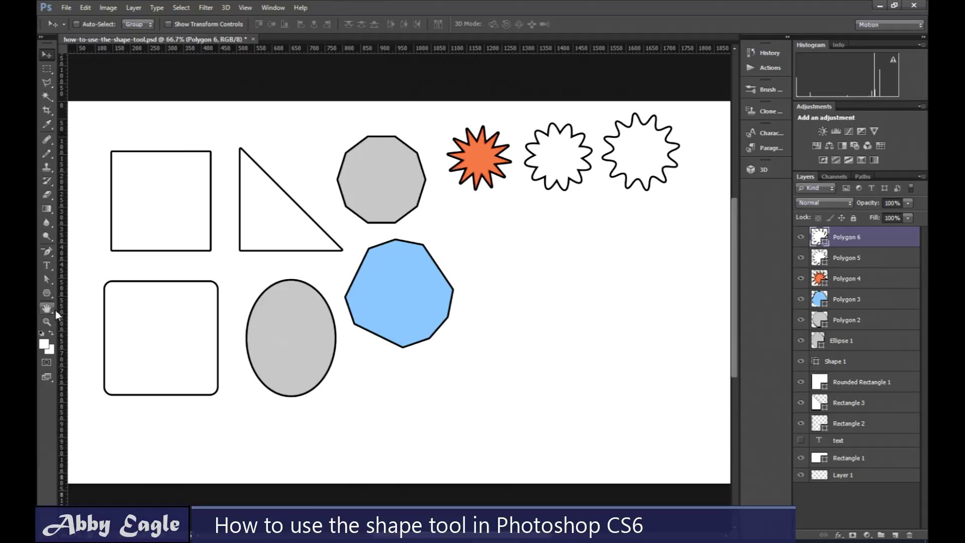
Change the wavy star's fill to solid black after trying blue-grey, salmon and grey.
left_click(47, 293)
left_click(133, 24)
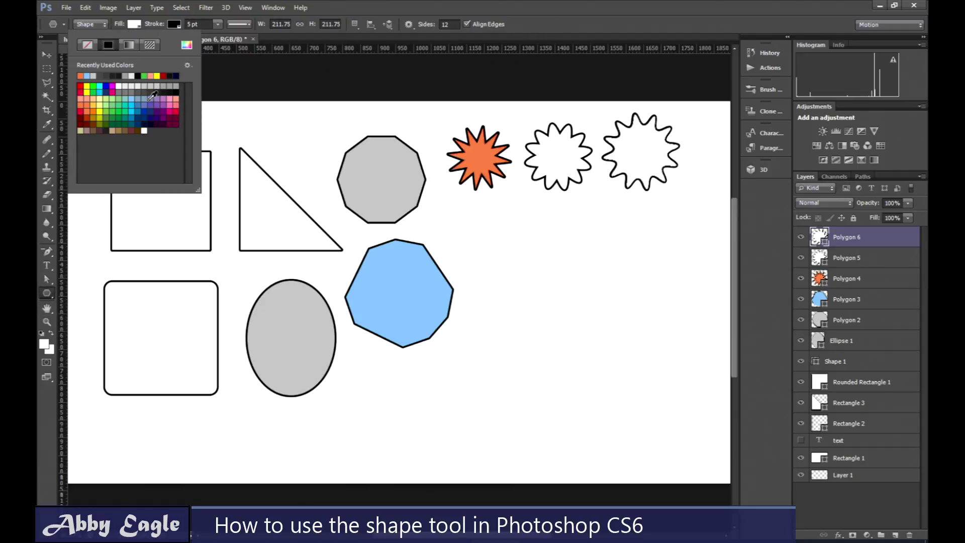
left_click(147, 99)
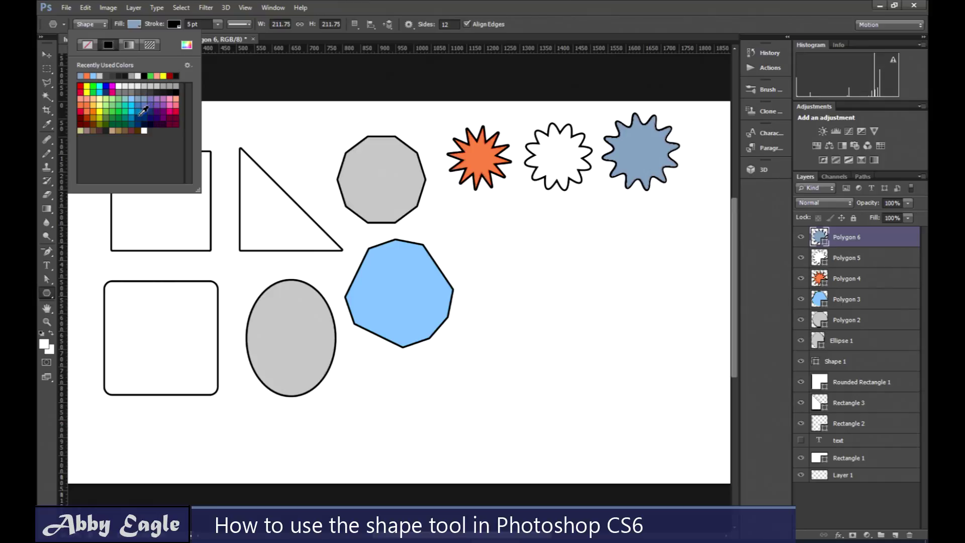
left_click(90, 98)
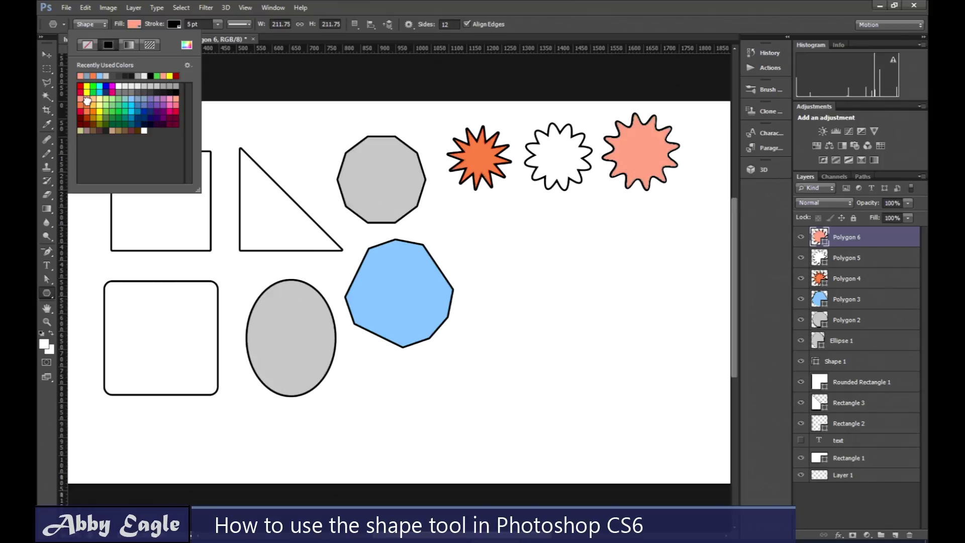
left_click(171, 87)
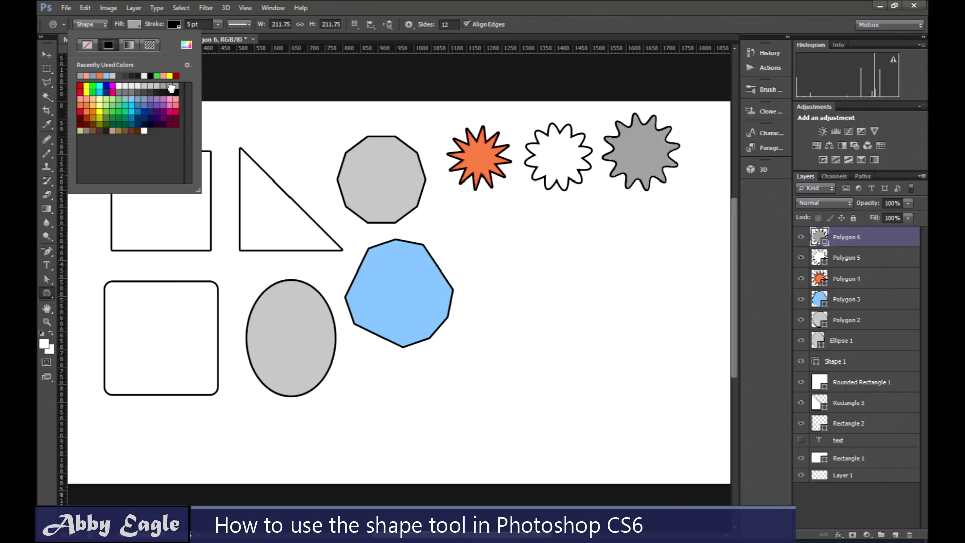
left_click(176, 93)
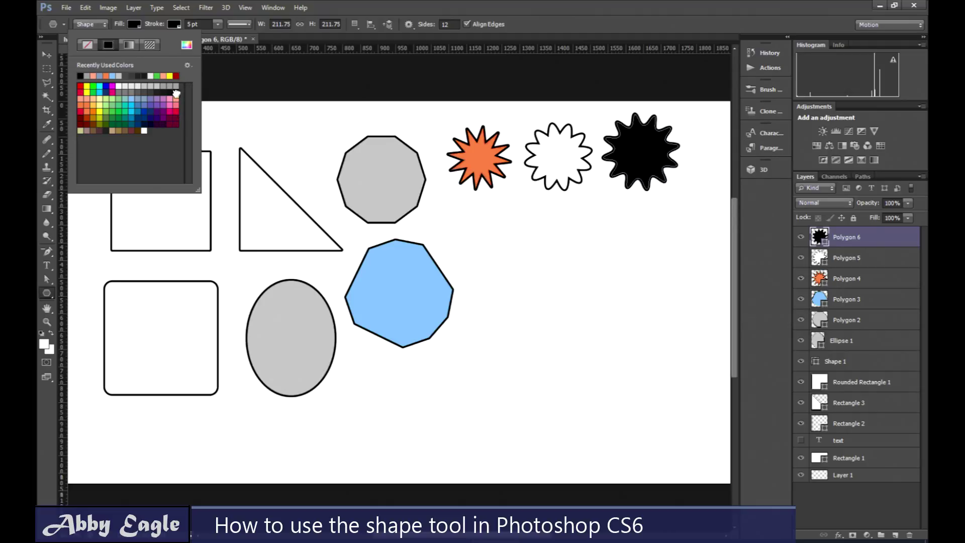
left_click(816, 504)
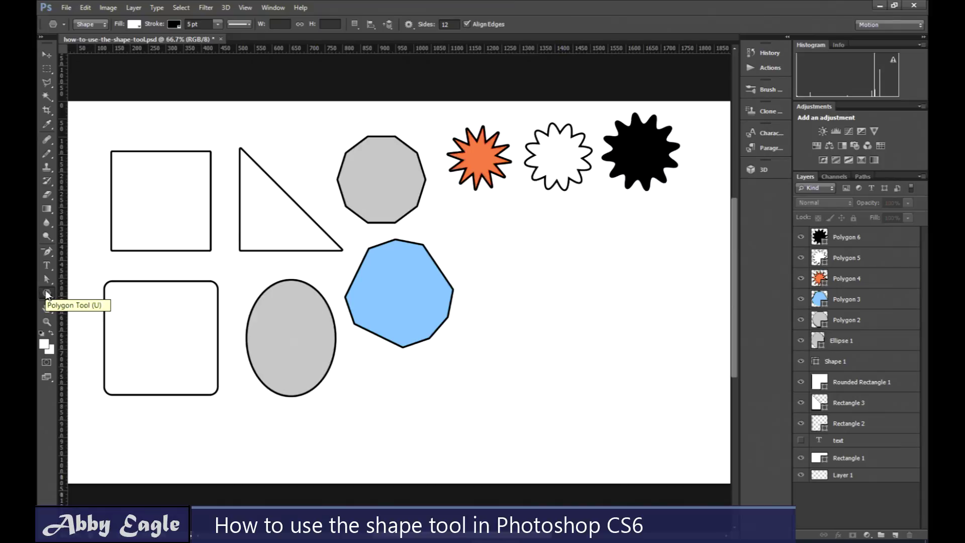
Switch to the Line Tool and review its stroke options, keeping a 5 px weight.
right_click(47, 295)
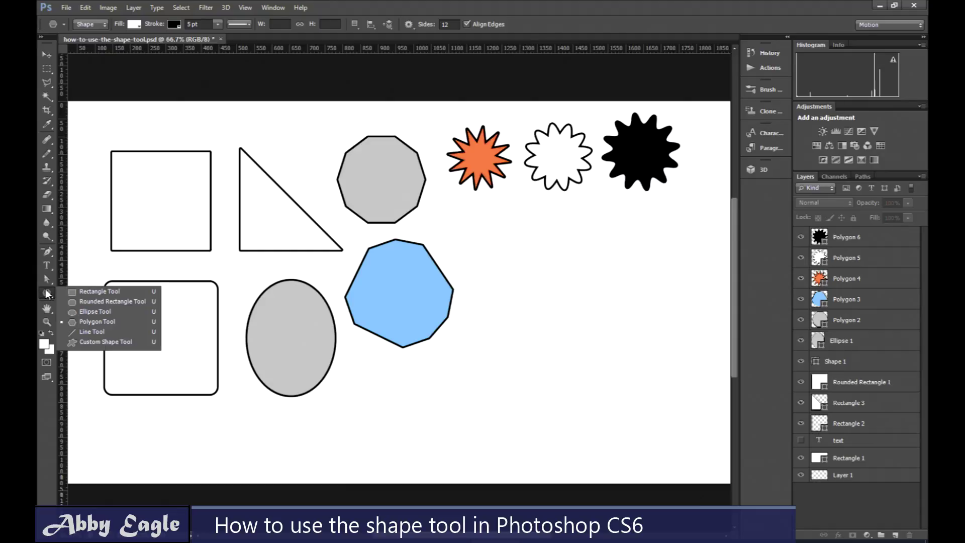
left_click(92, 331)
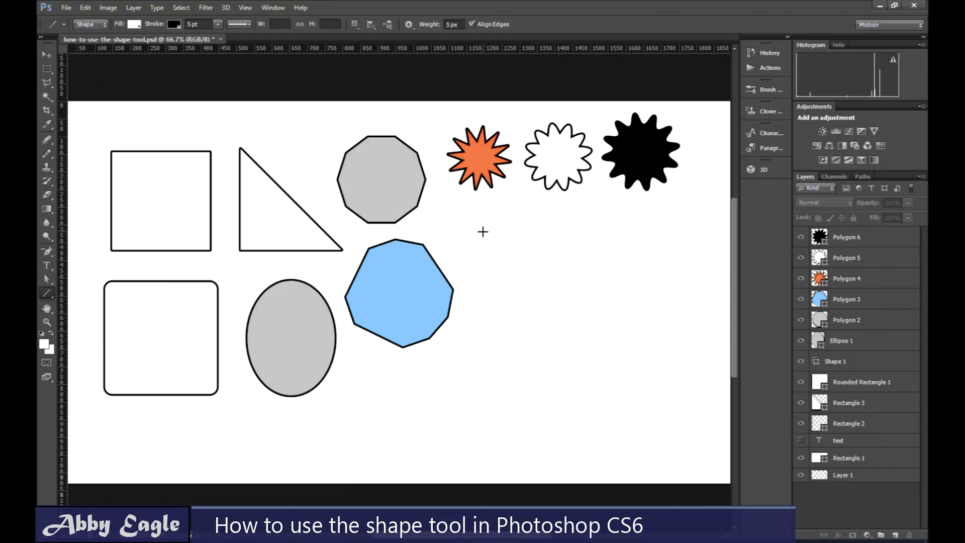
left_click(249, 25)
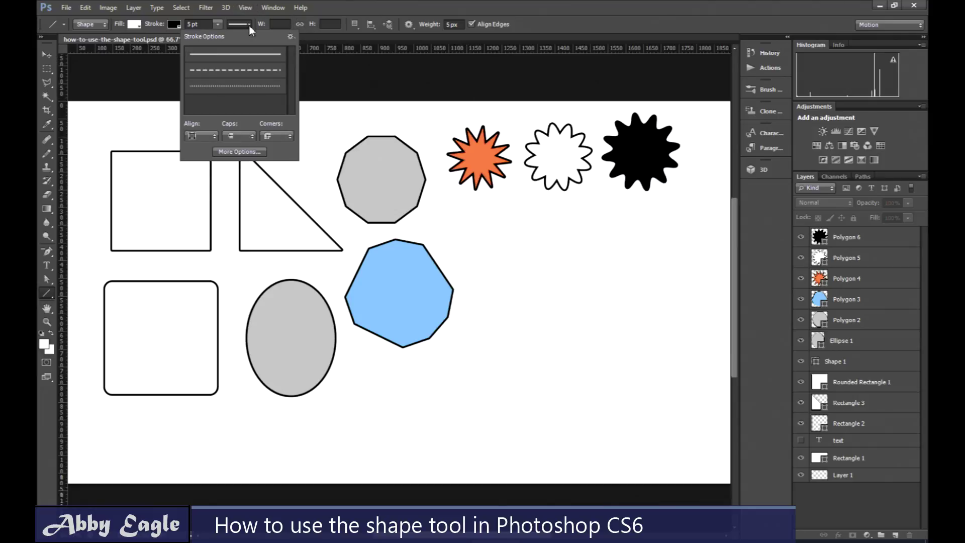
left_click(461, 24)
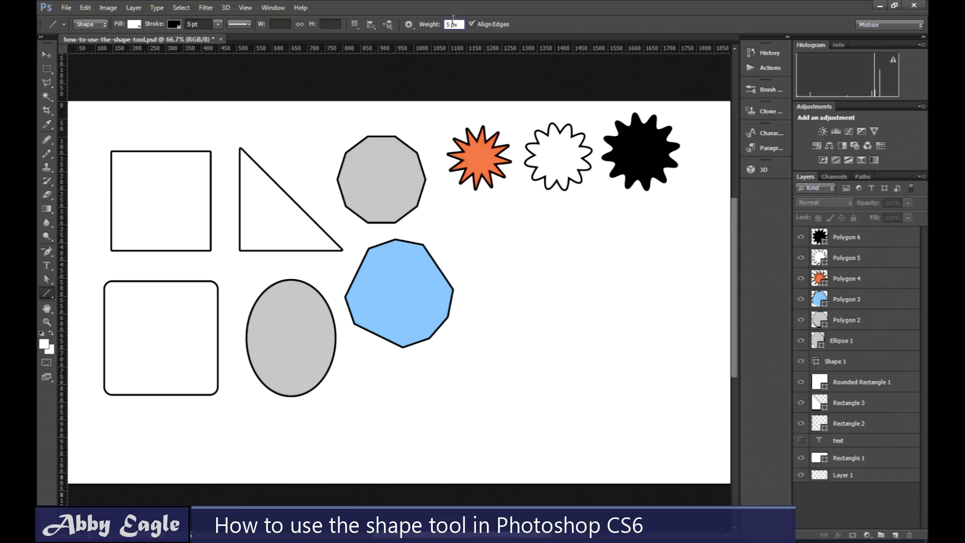
Draw a horizontal line below the stars with no stroke and a black fill.
left_click(411, 25)
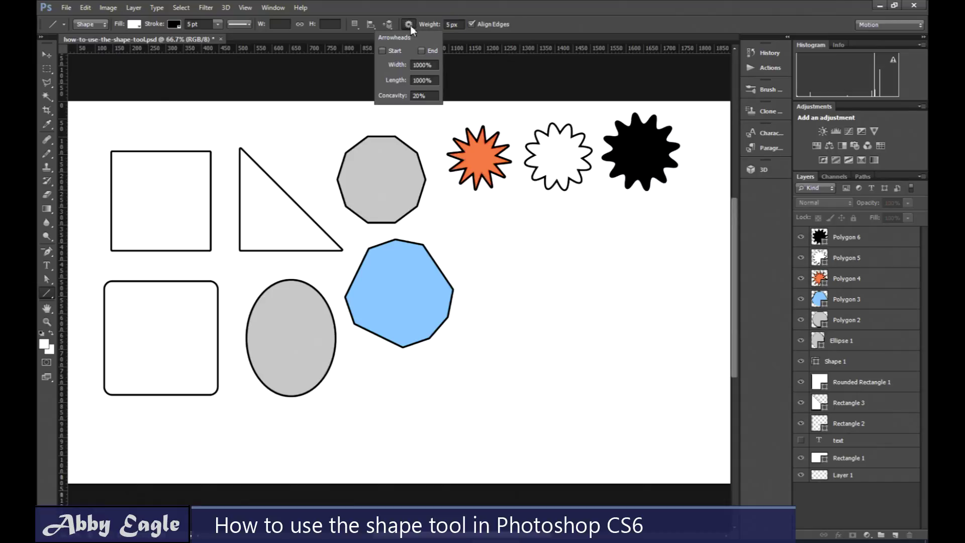
left_click(505, 151)
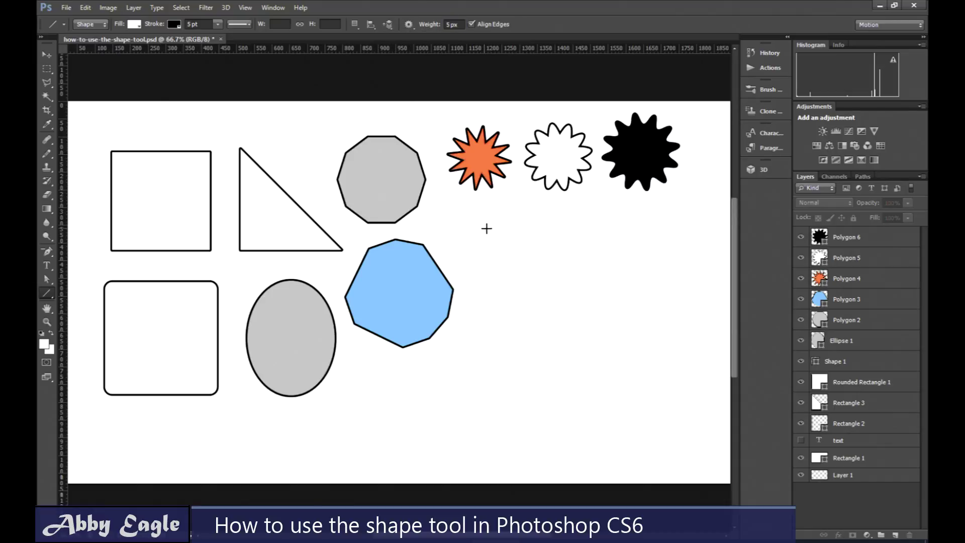
left_click_drag(484, 229, 586, 230)
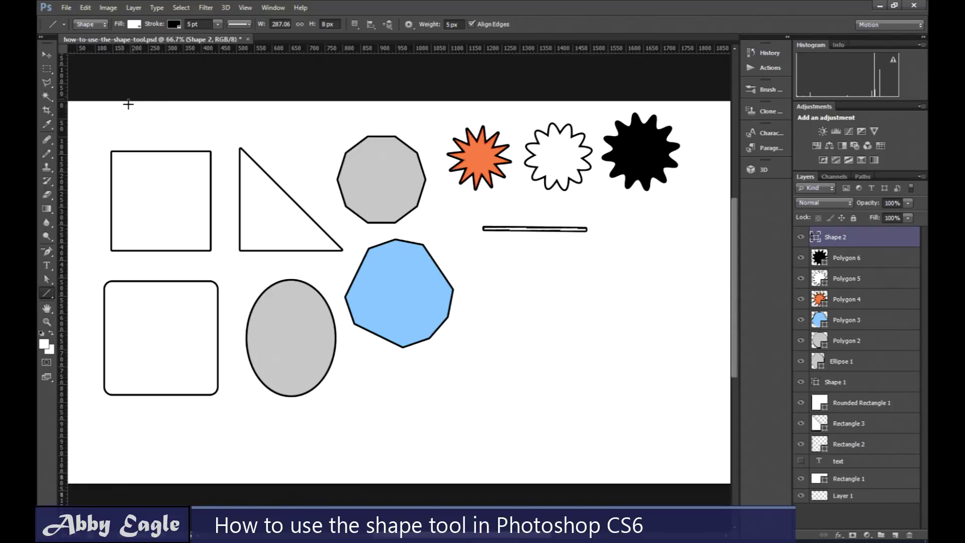
left_click(175, 24)
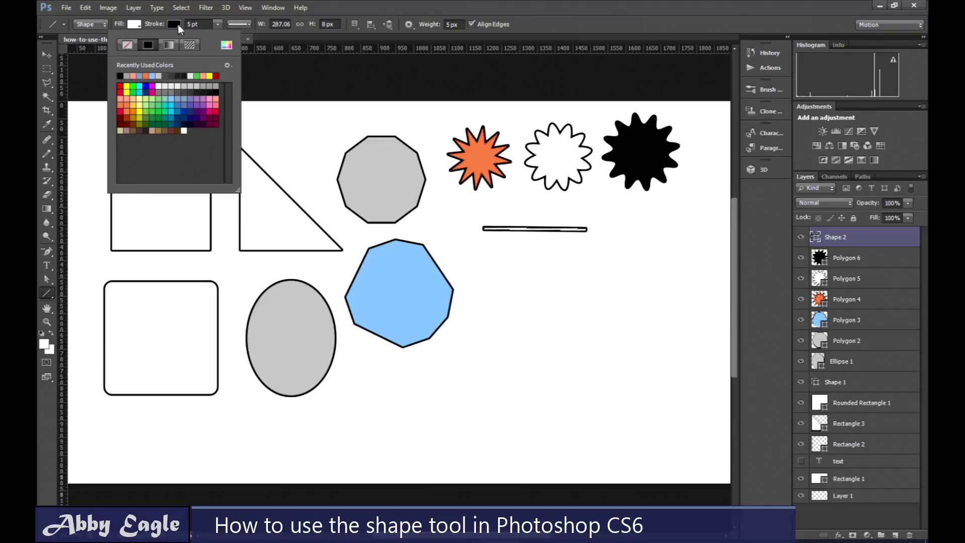
left_click(126, 45)
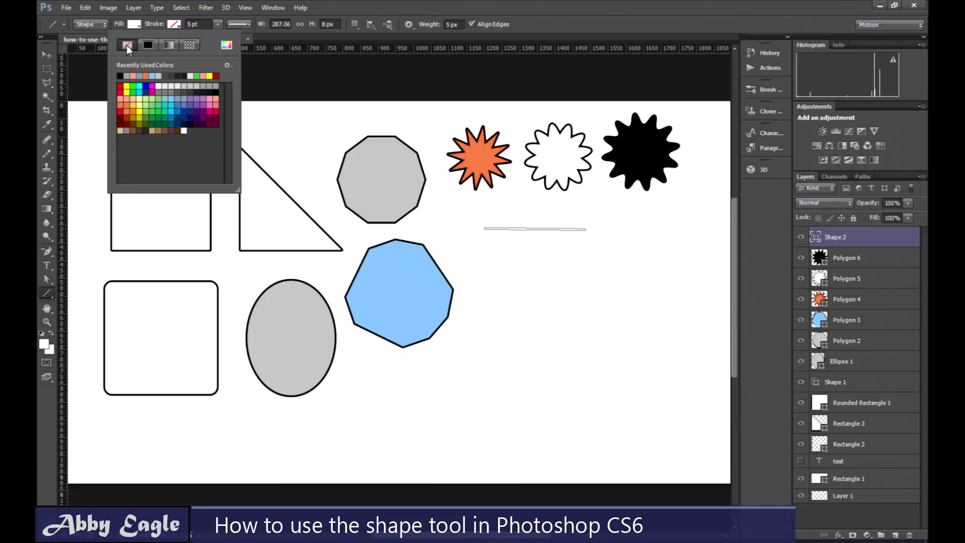
left_click(134, 25)
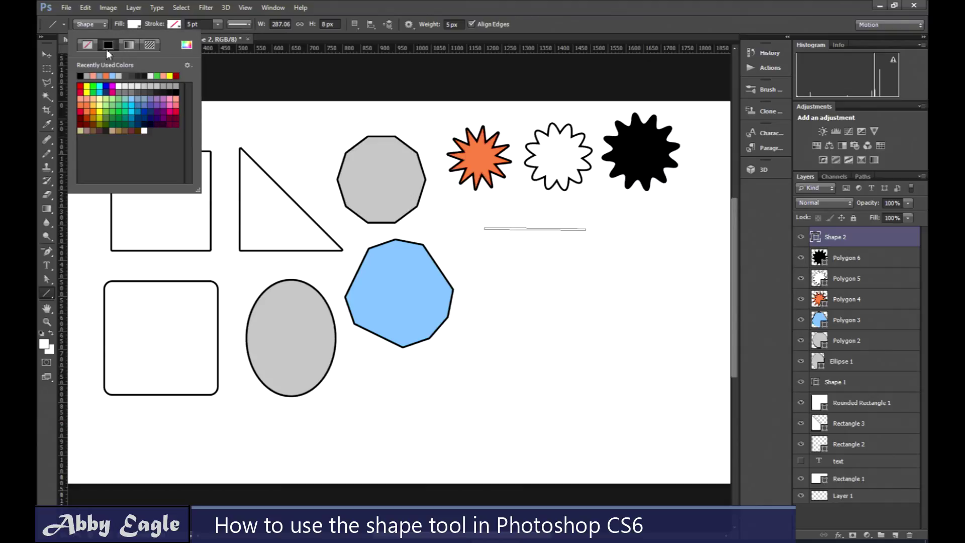
left_click(176, 92)
left_click(817, 510)
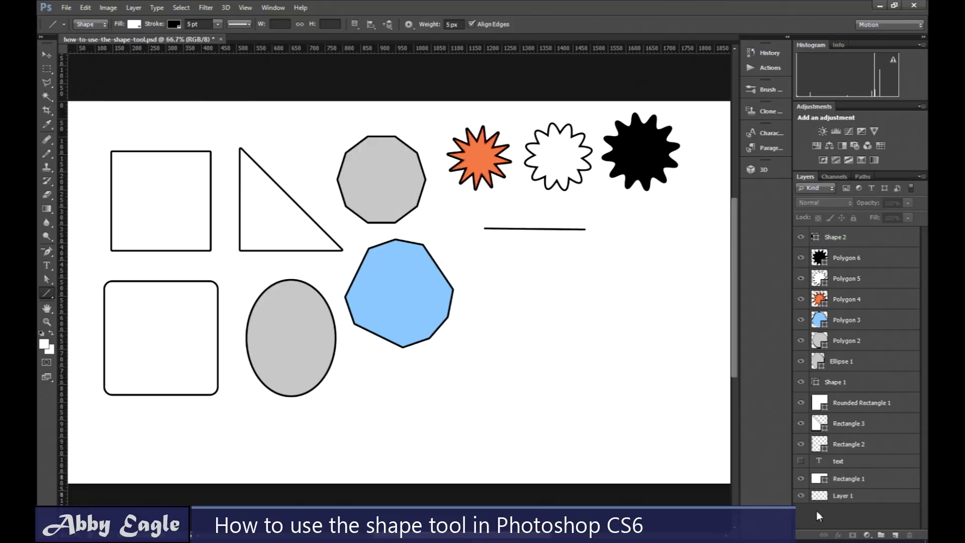
Nudge the Shape 2 line up two steps with the arrow keys.
left_click(839, 237)
left_click(48, 53)
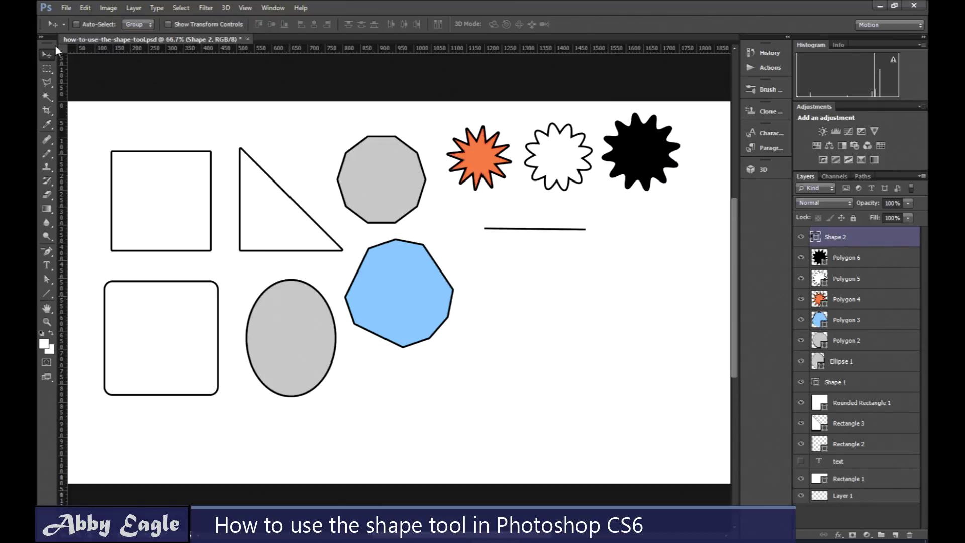
key("Up")
key("Up")
key("Up")
key("Up")
key("Up")
key("Up")
key("Up")
key("Up")
key("Up")
key("Up")
key("Up")
key("Up")
key("Up")
key("Up")
key("Up")
key("Up")
key("Up")
key("Up")
key("Up")
key("Up")
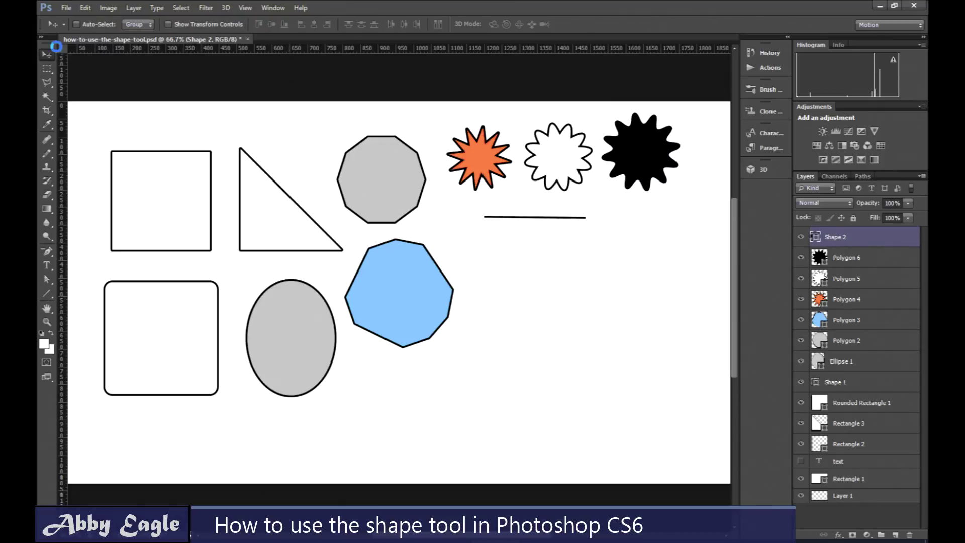
key("Up")
key("Up")
key("Up")
key("Up")
key("Up")
key("Up")
key("Up")
key("Up")
key("Up")
key("Up")
key("Up")
key("Up")
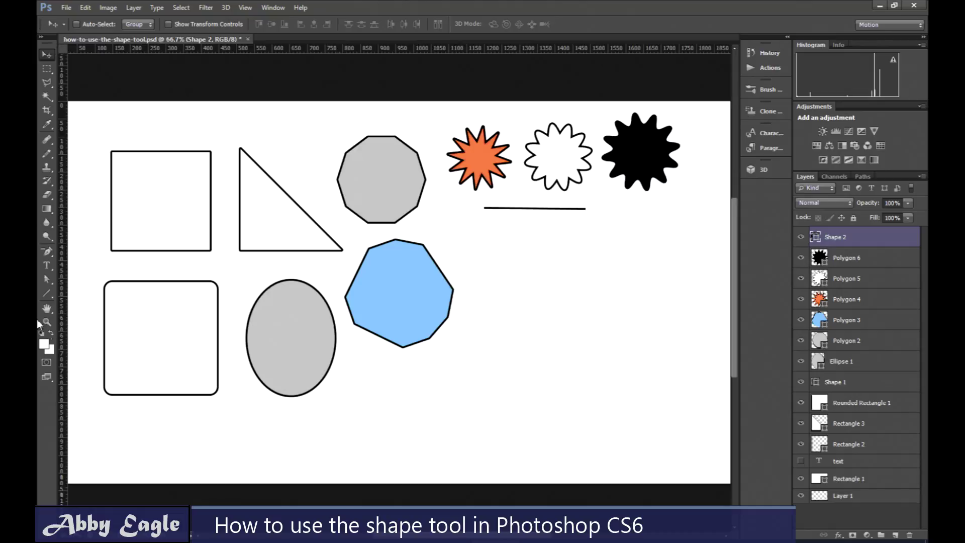
Draw an up-left arrow below the line, then a double-headed arrow to its right.
left_click(45, 294)
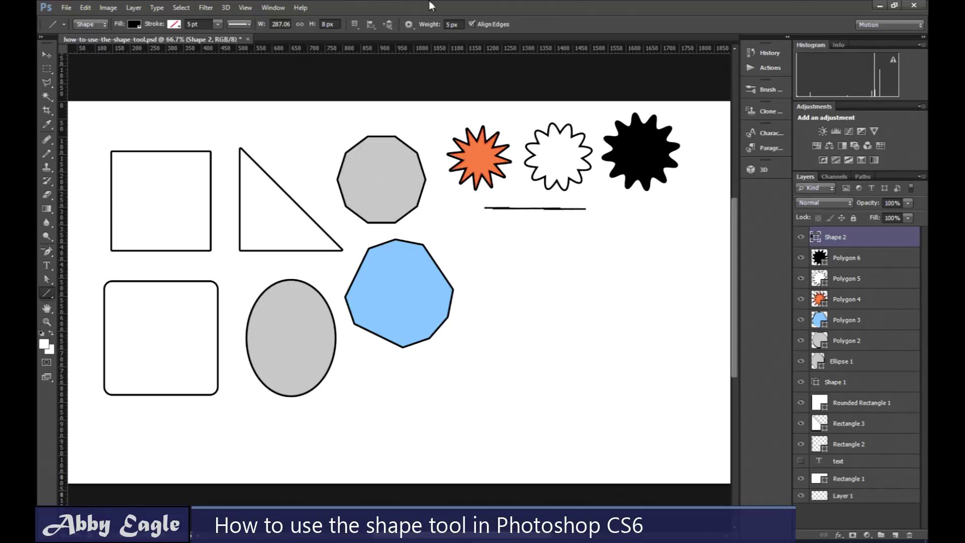
left_click(410, 24)
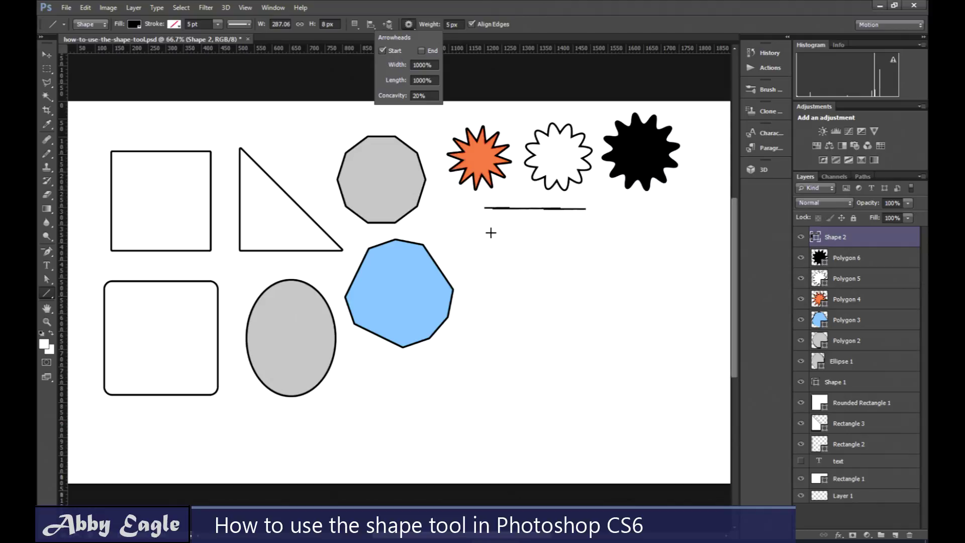
left_click_drag(490, 232, 537, 250)
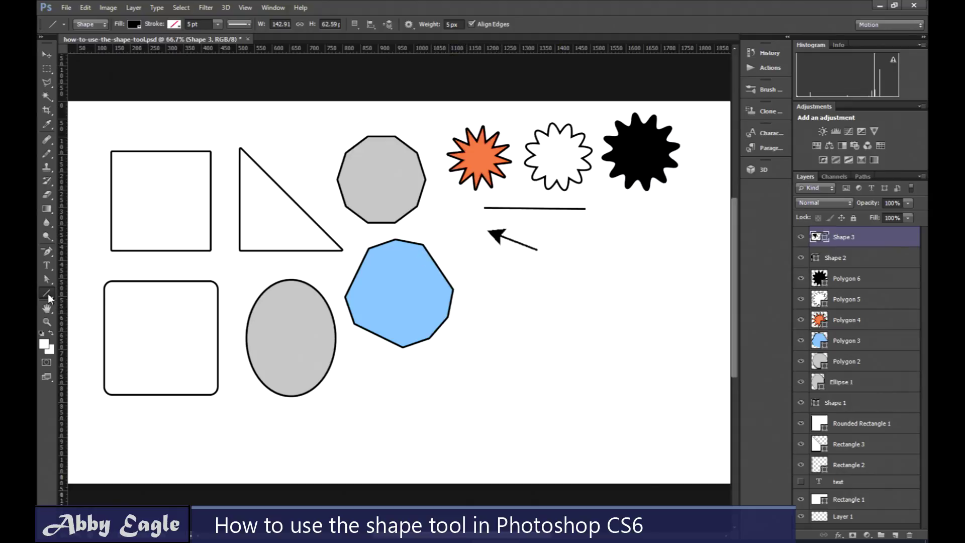
left_click(410, 25)
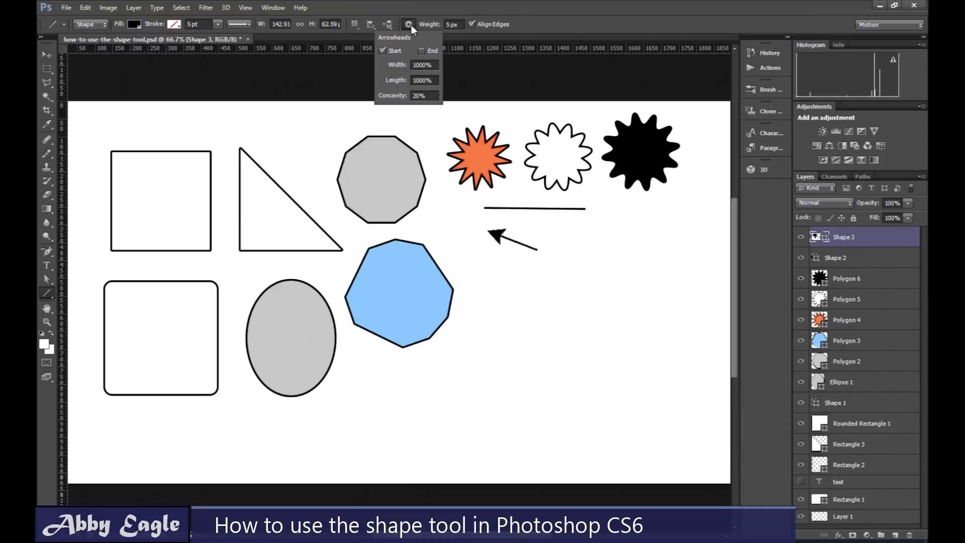
left_click(421, 51)
left_click_drag(578, 229, 638, 232)
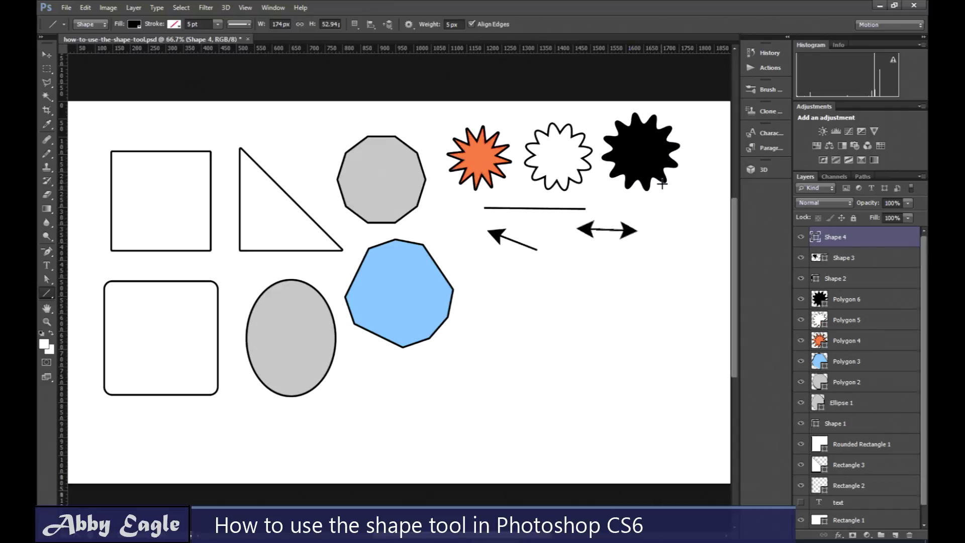
Draw a narrow downward arrow at the right with only an end arrowhead at 500% width.
left_click(408, 24)
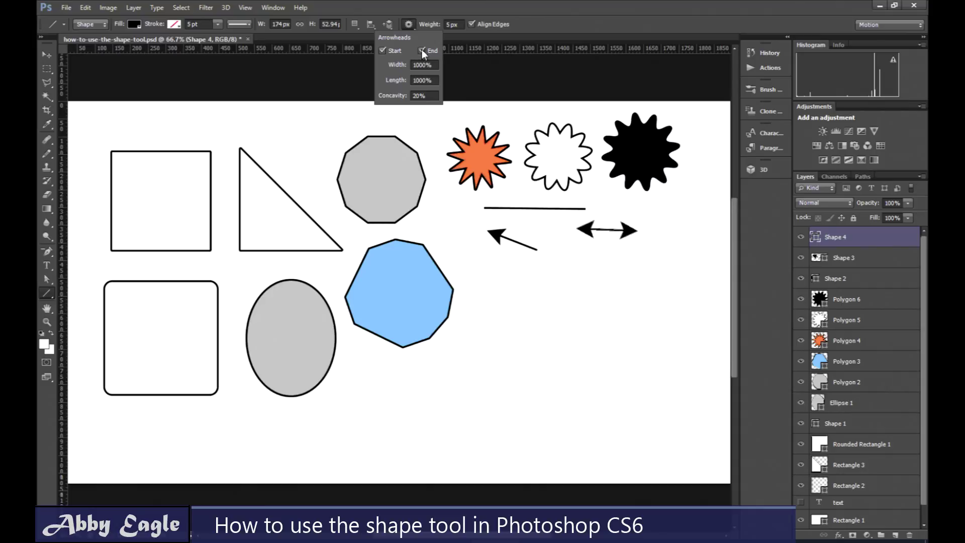
left_click(382, 51)
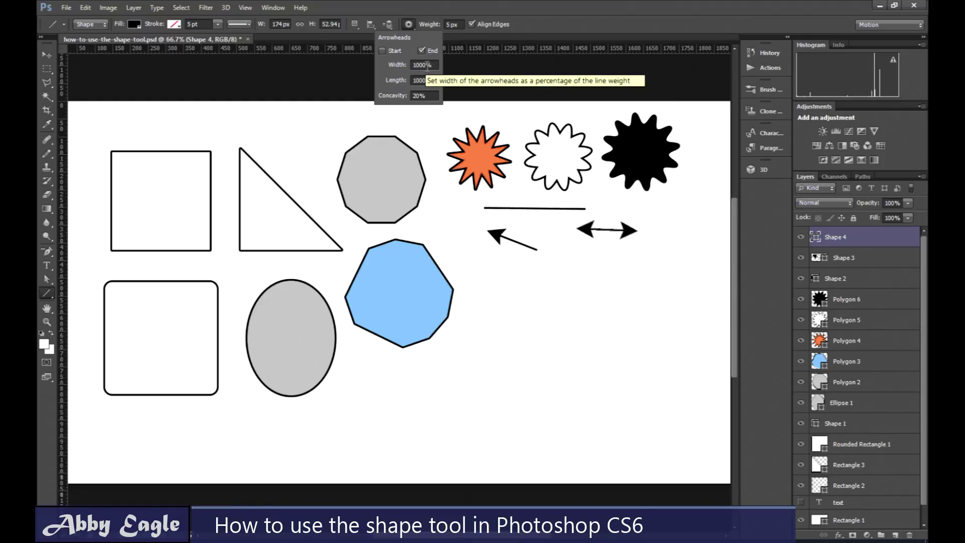
left_click_drag(428, 66, 412, 65)
type("500")
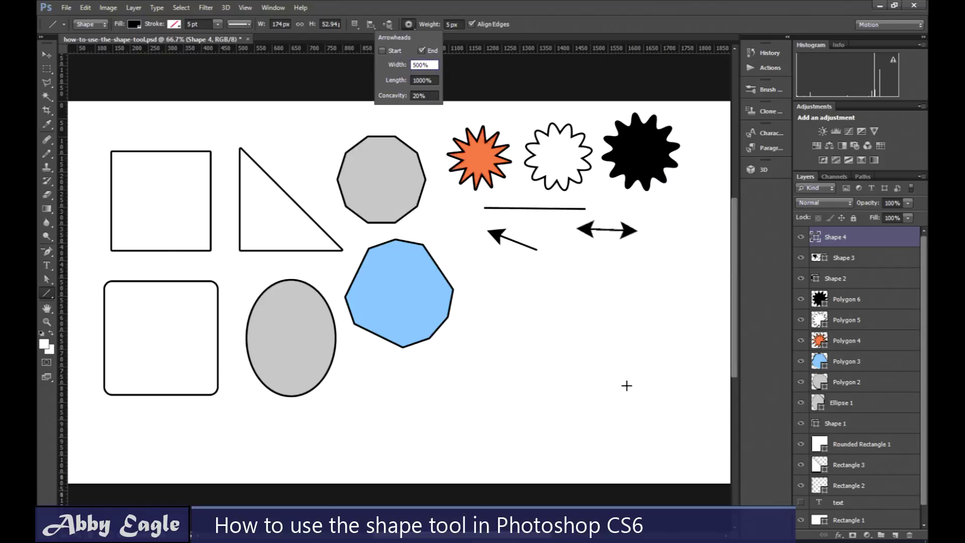
left_click_drag(673, 218, 676, 279)
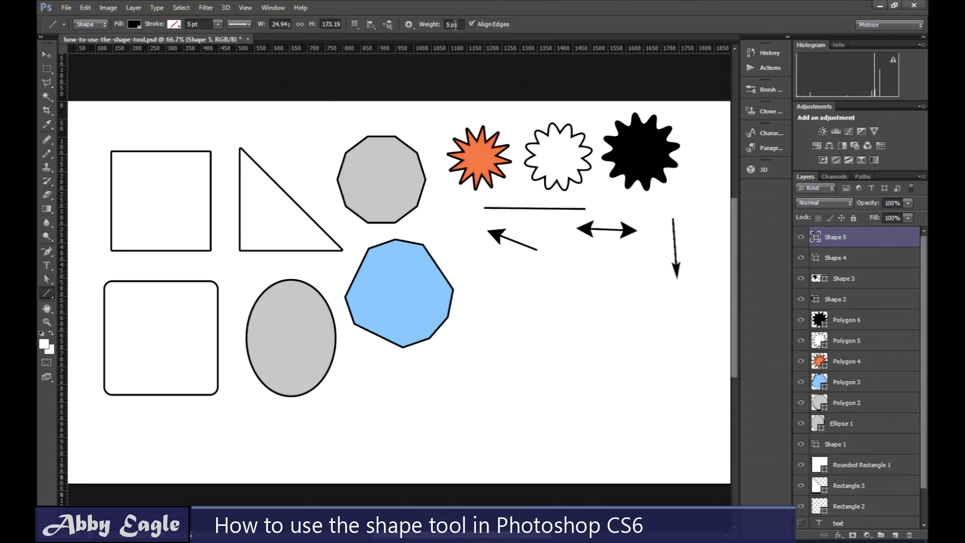
Draw a thick 40 px arrow, then delete the tall black arrow shape.
left_click_drag(451, 25, 444, 24)
type("40")
key("Return")
mouse_move(572, 262)
left_mouse_down()
mouse_move(605, 270)
mouse_move(619, 250)
mouse_move(594, 223)
mouse_move(568, 241)
left_mouse_up()
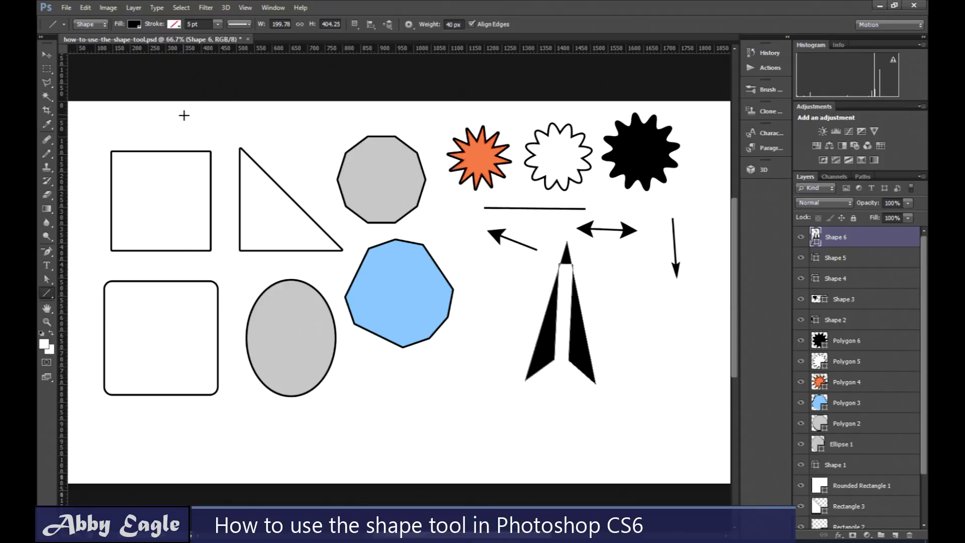
left_click(48, 57)
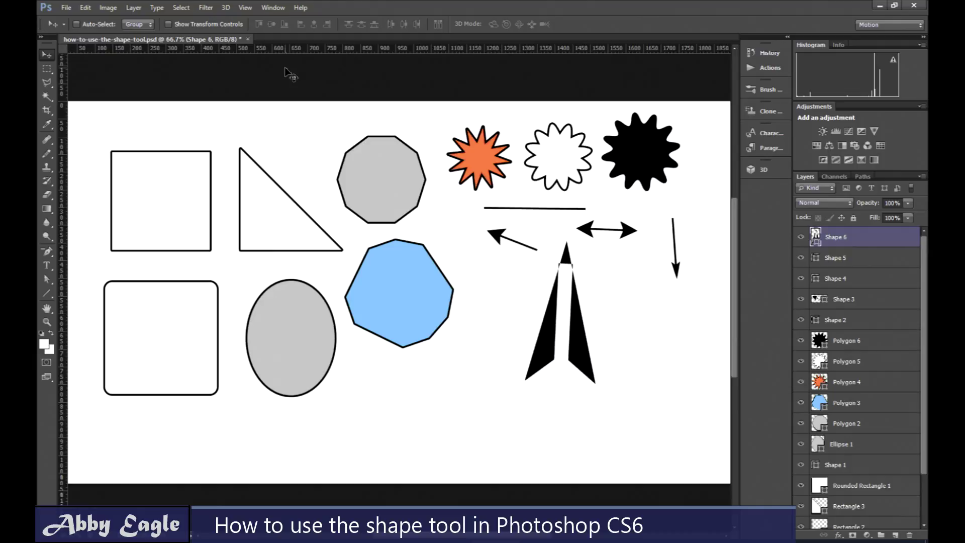
key("Delete")
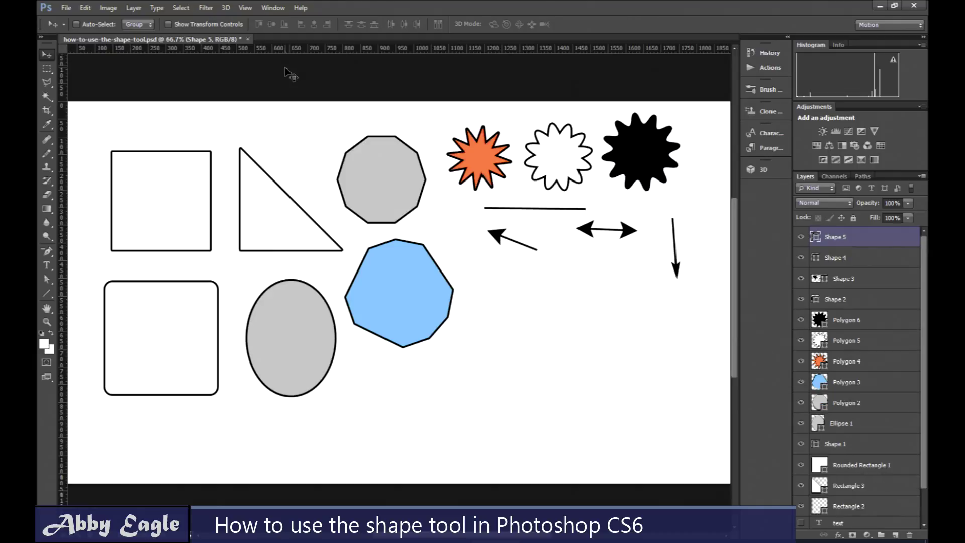
Draw a 10 px right-pointing arrow below the double-headed arrow.
left_click(48, 293)
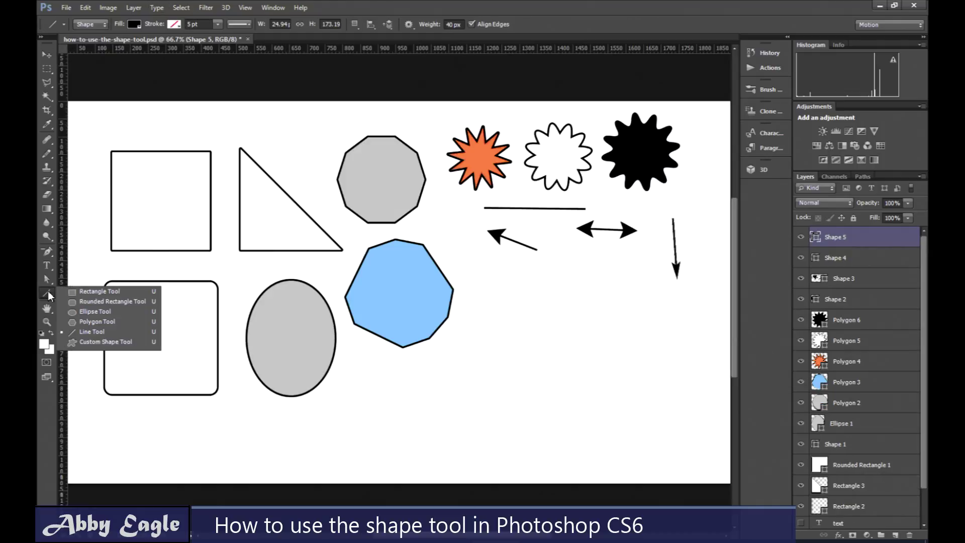
double_click(451, 24)
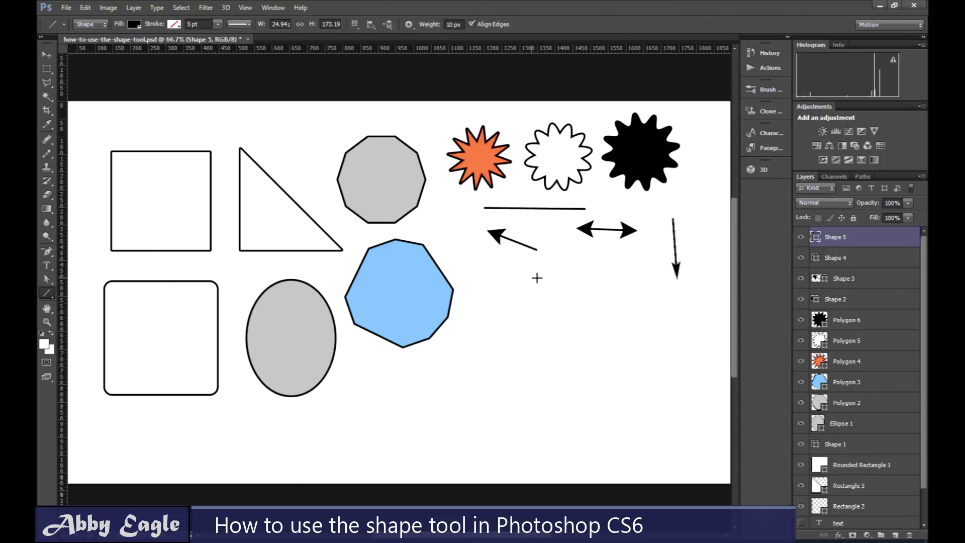
left_click_drag(534, 279, 620, 279)
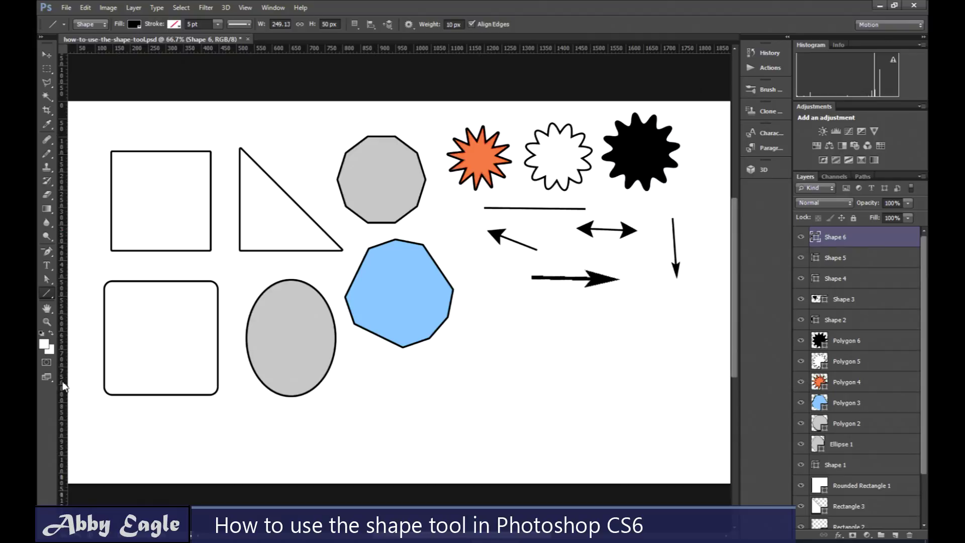
Draw a proportional black car custom shape to the right of the heptagon.
left_click(49, 293)
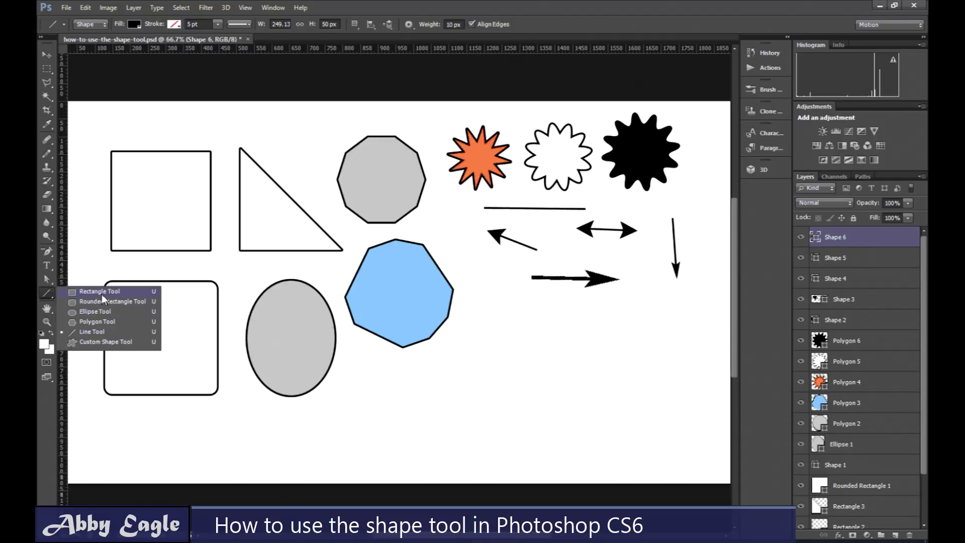
left_click(101, 344)
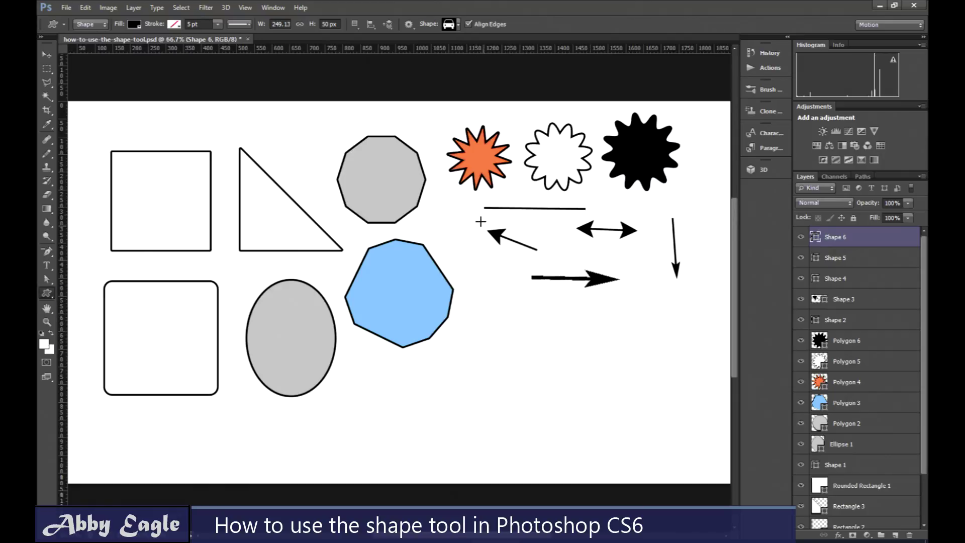
left_click(458, 26)
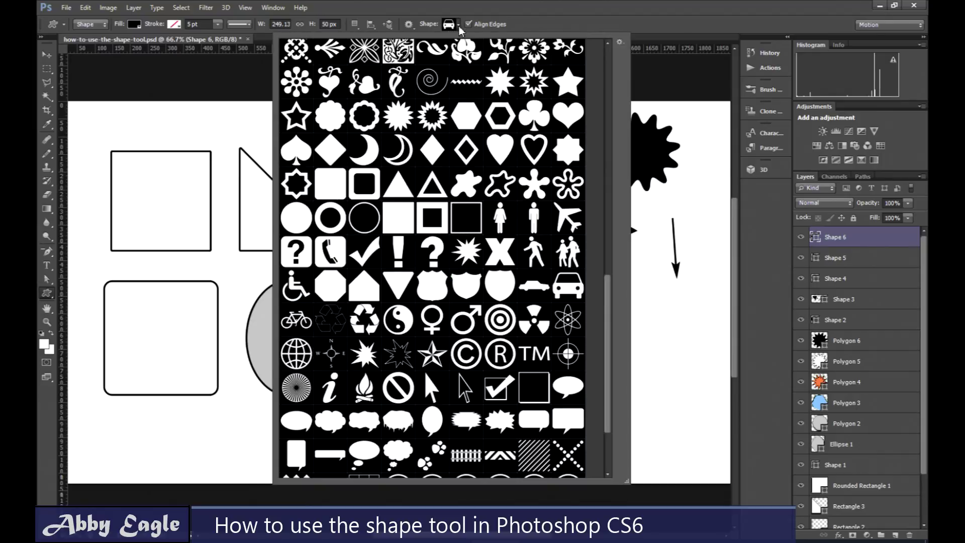
left_click_drag(610, 337, 634, 387)
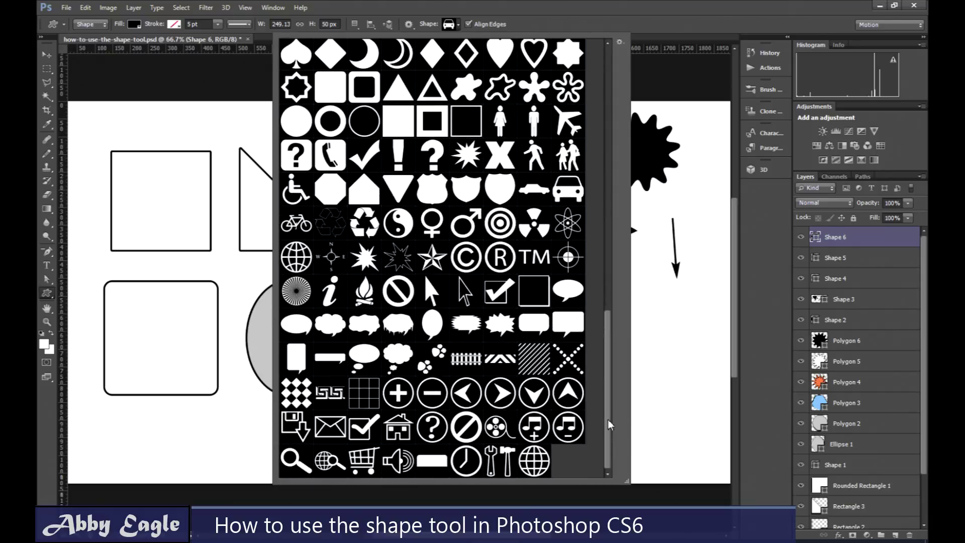
left_click_drag(610, 425, 647, 387)
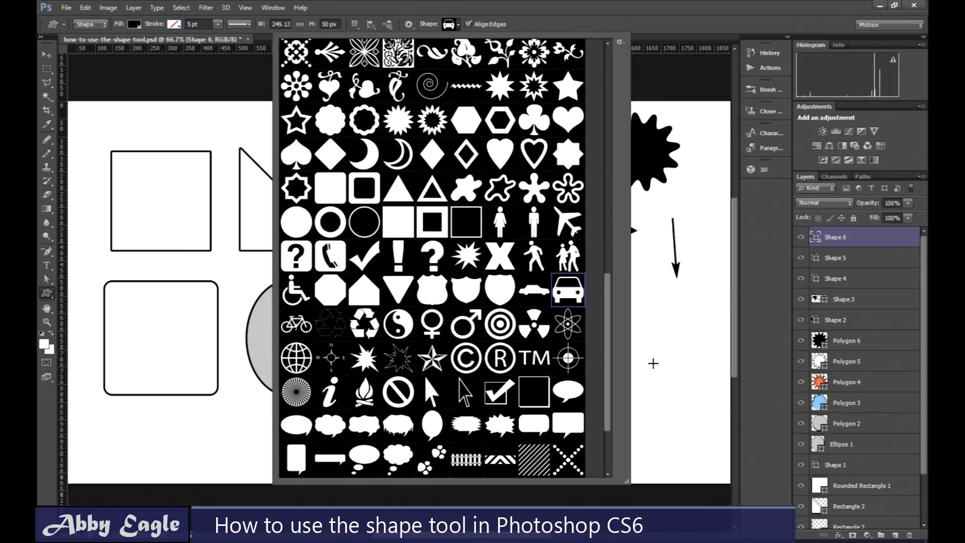
key("Escape")
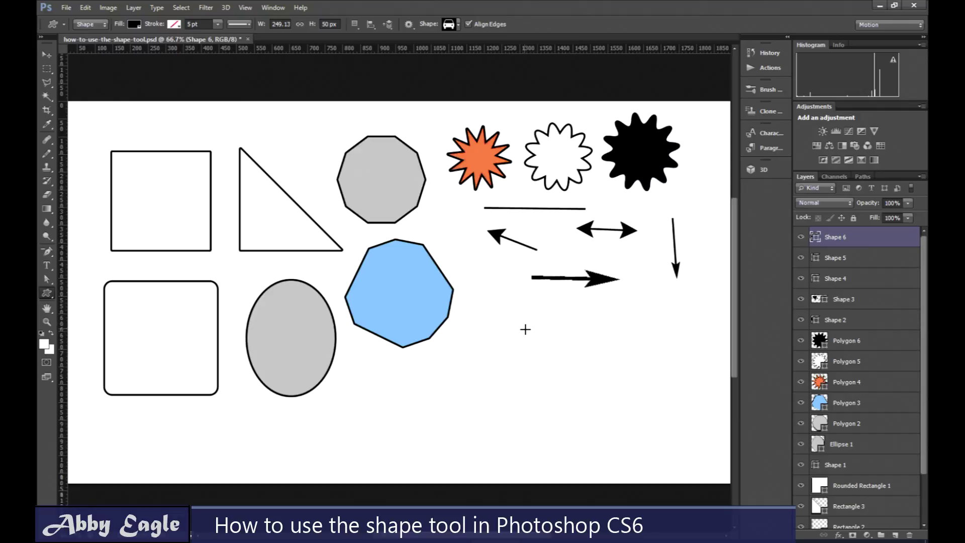
left_click_drag(501, 342, 525, 351)
key("shift")
left_click(46, 54)
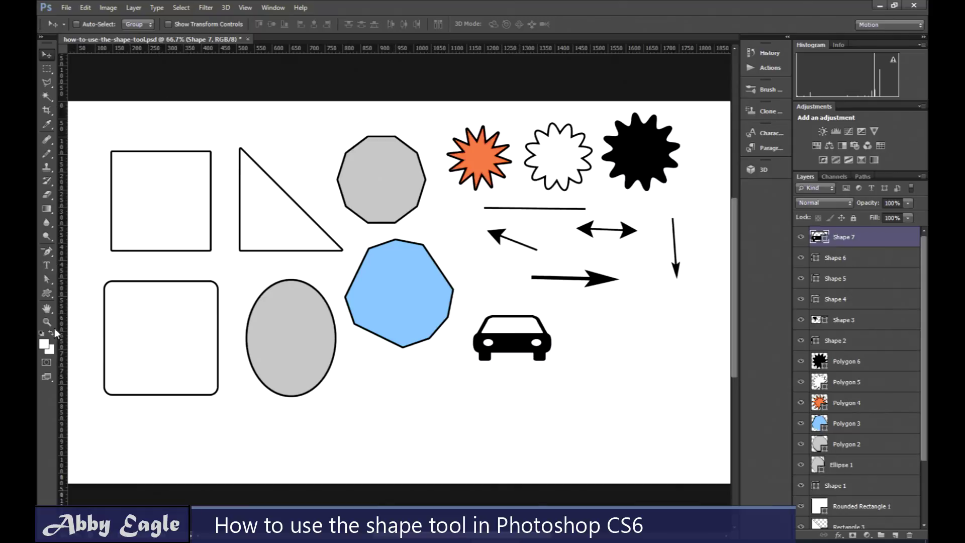
left_click(47, 293)
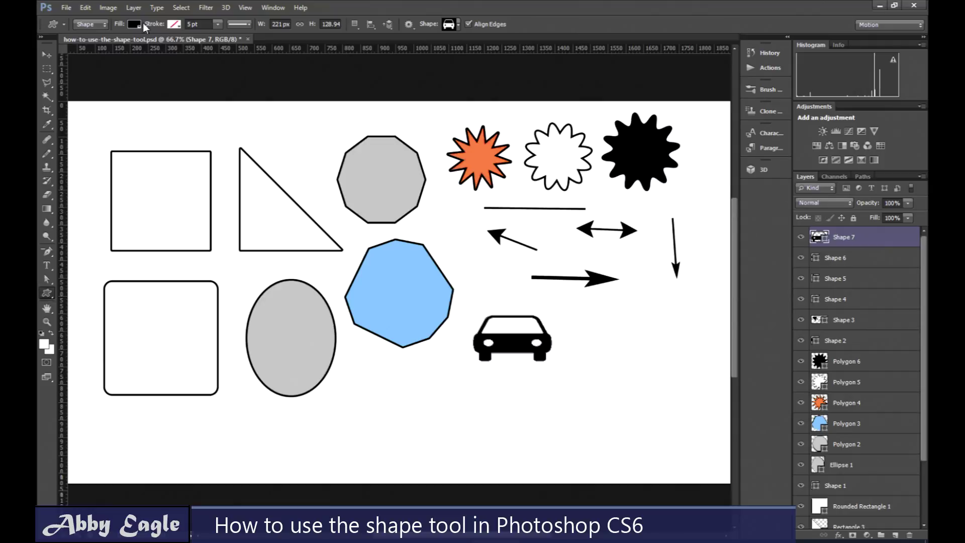
left_click(133, 24)
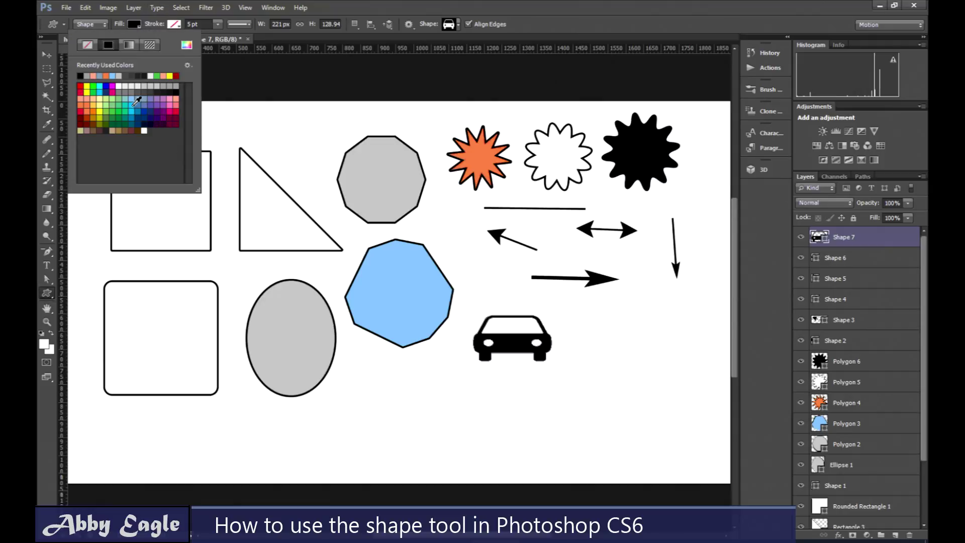
left_click(165, 100)
left_click(154, 113)
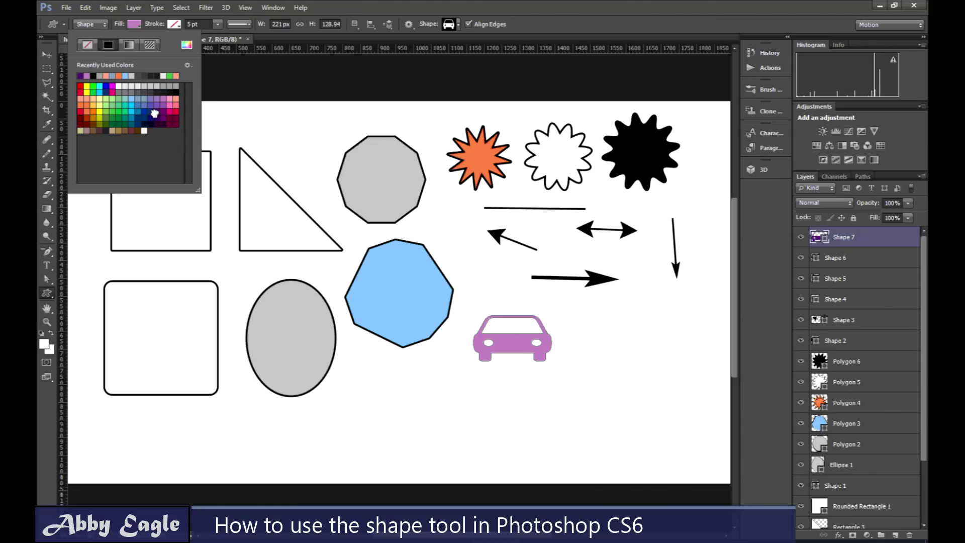
left_click(115, 117)
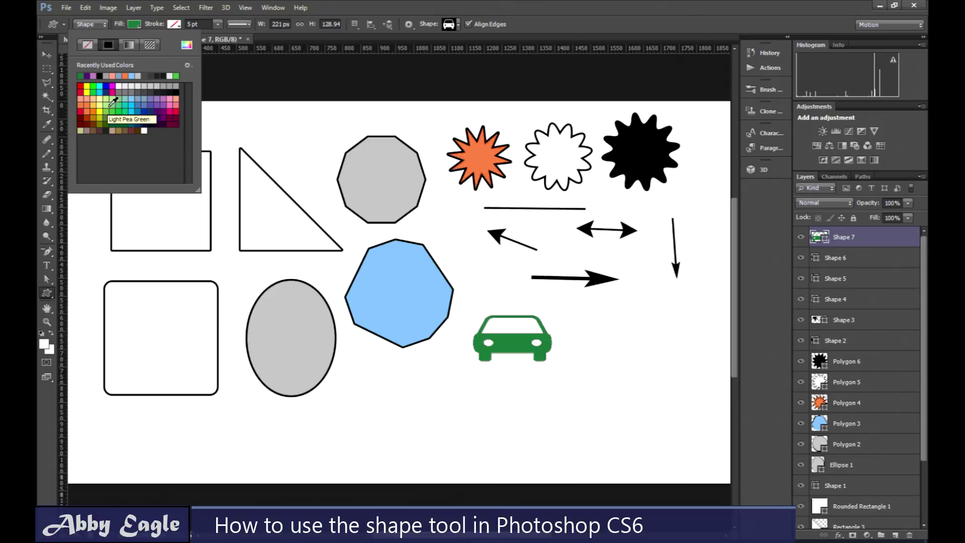
left_click(176, 93)
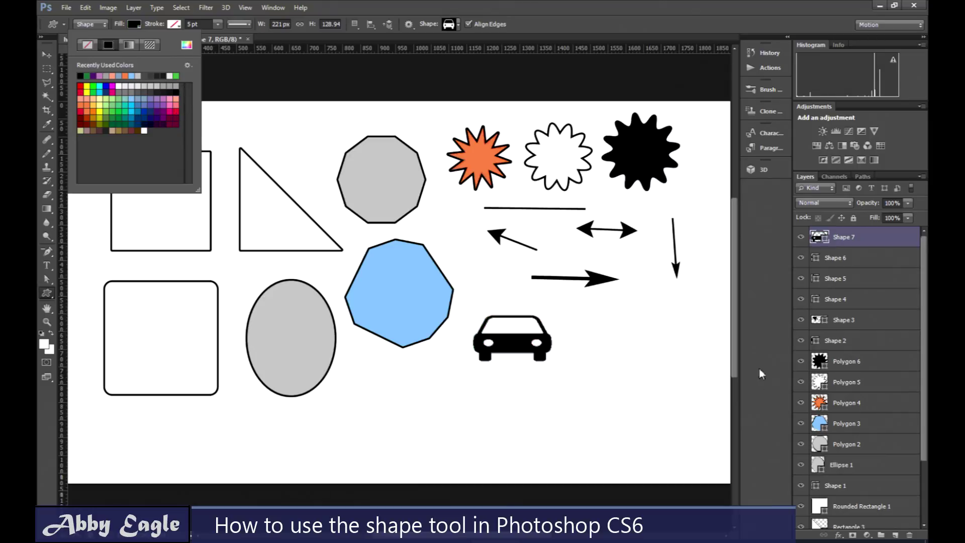
left_click(783, 430)
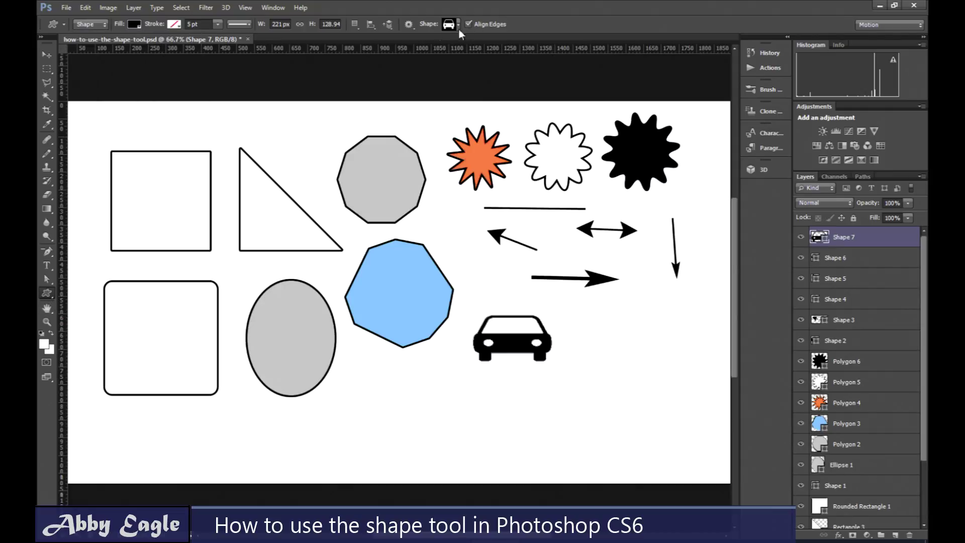
Draw the leafy branch ornament custom shape and move it into place below the car.
left_click(409, 25)
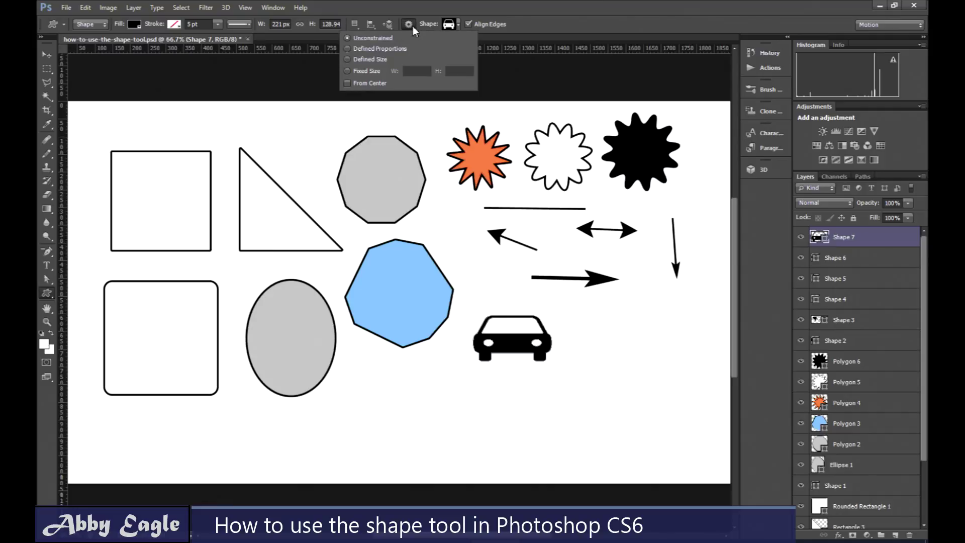
left_click(456, 24)
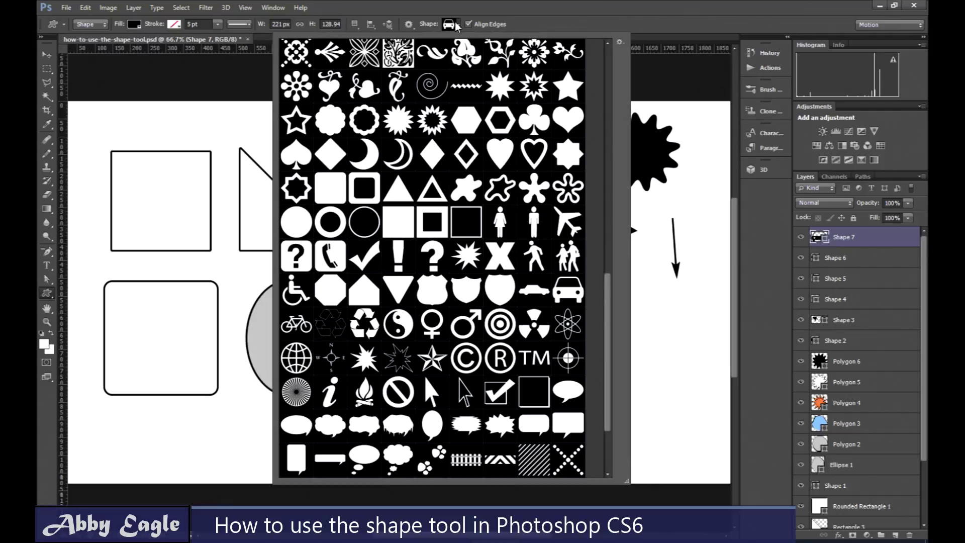
left_click(504, 56)
left_click(781, 432)
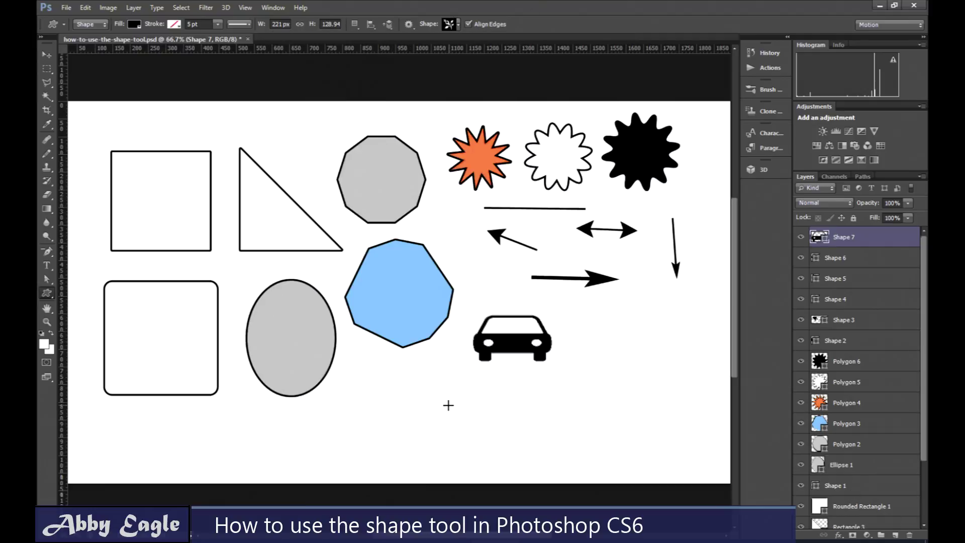
left_click_drag(440, 394, 562, 468)
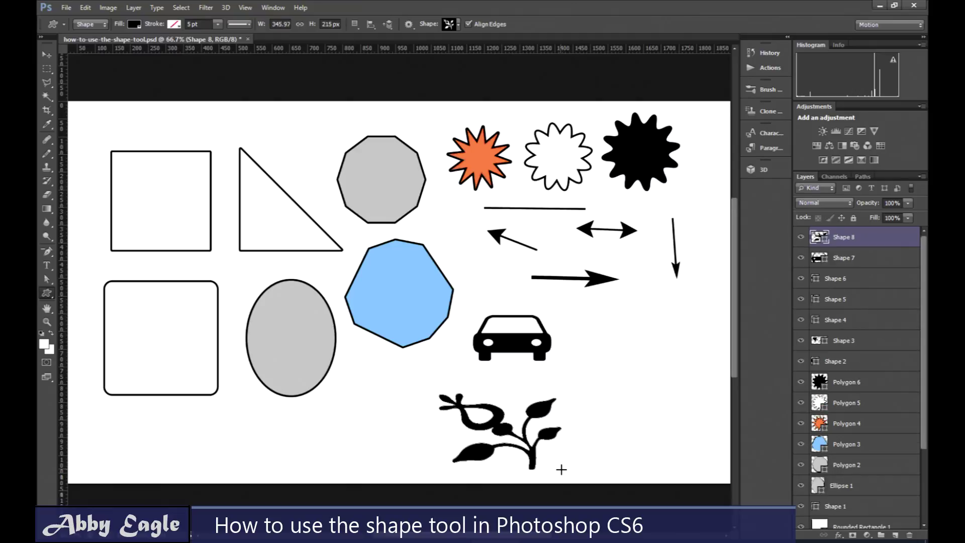
left_click(47, 54)
left_click_drag(512, 446, 451, 434)
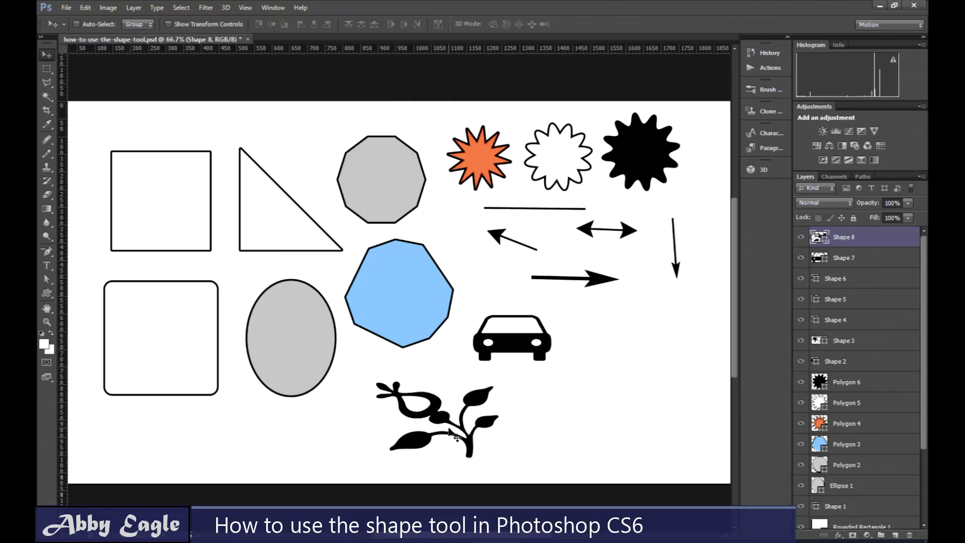